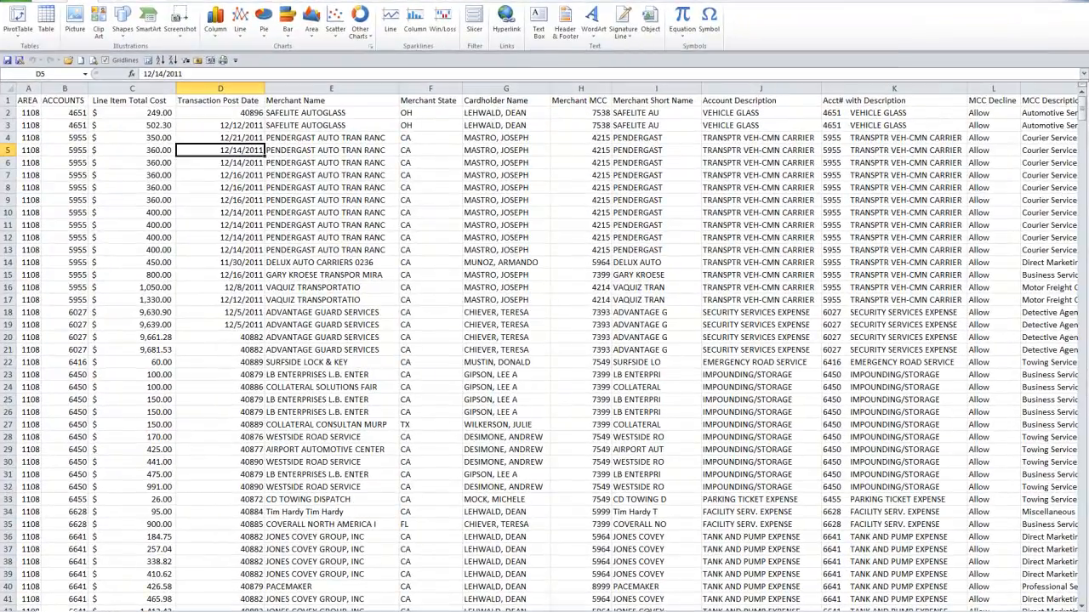
Look through the transaction records on the source sheet, from the header row to the last rows
mouse_move(739, 611)
mouse_down()
mouse_move(768, 611)
mouse_move(739, 611)
mouse_up()
click(39, 115)
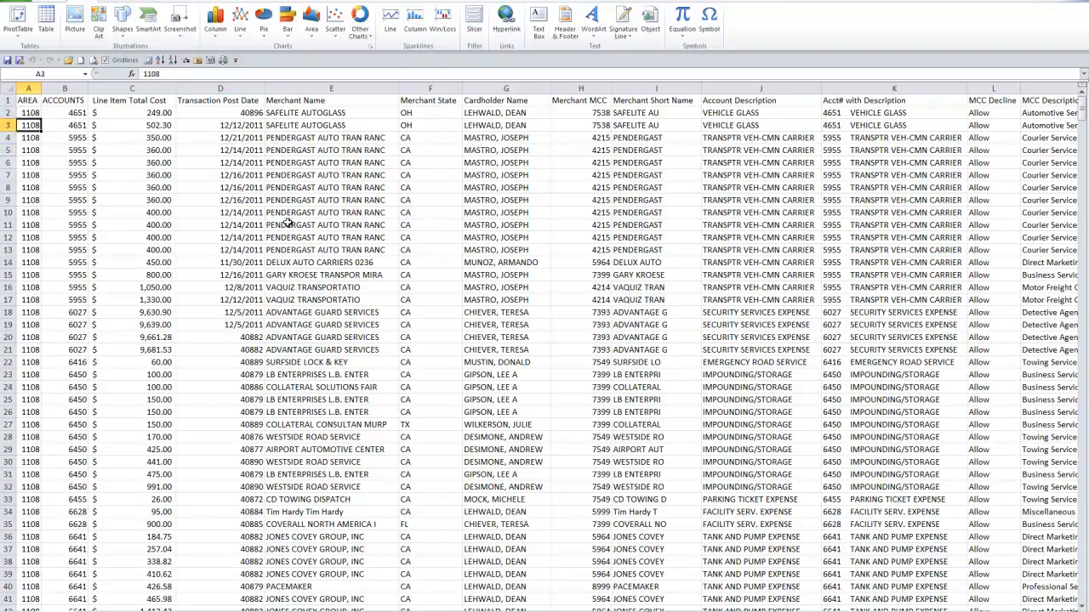
key(Page_Down)
key(Page_Down)
key(Page_Down)
key(Page_Down)
key(Page_Down)
key(Page_Down)
key(Page_Down)
key(Page_Up)
key(Page_Up)
key(Page_Up)
key(Page_Up)
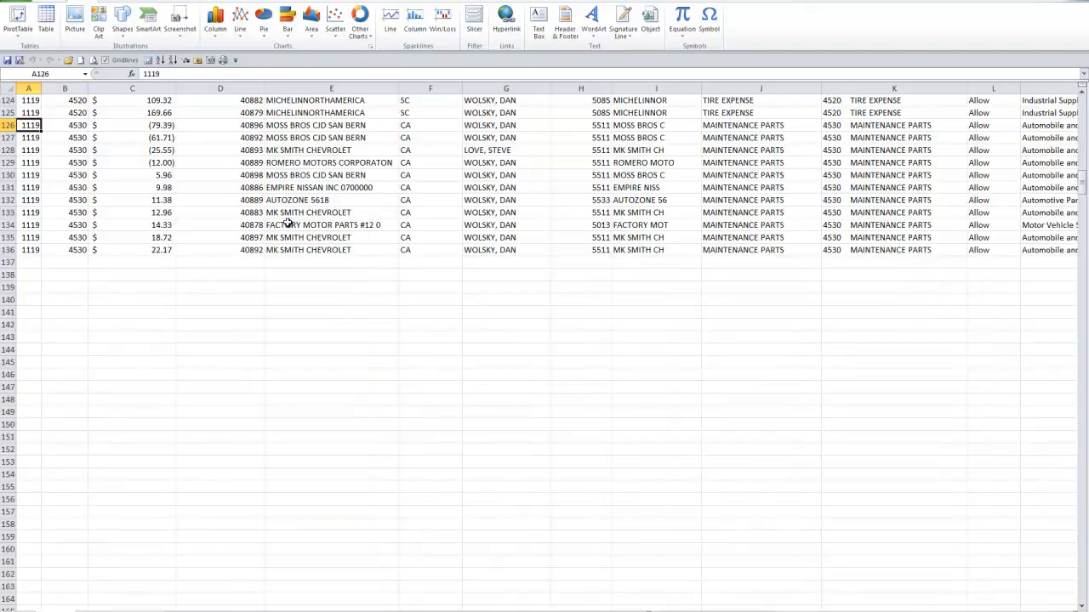
key(Page_Up)
key(Page_Up)
key(Page_Up)
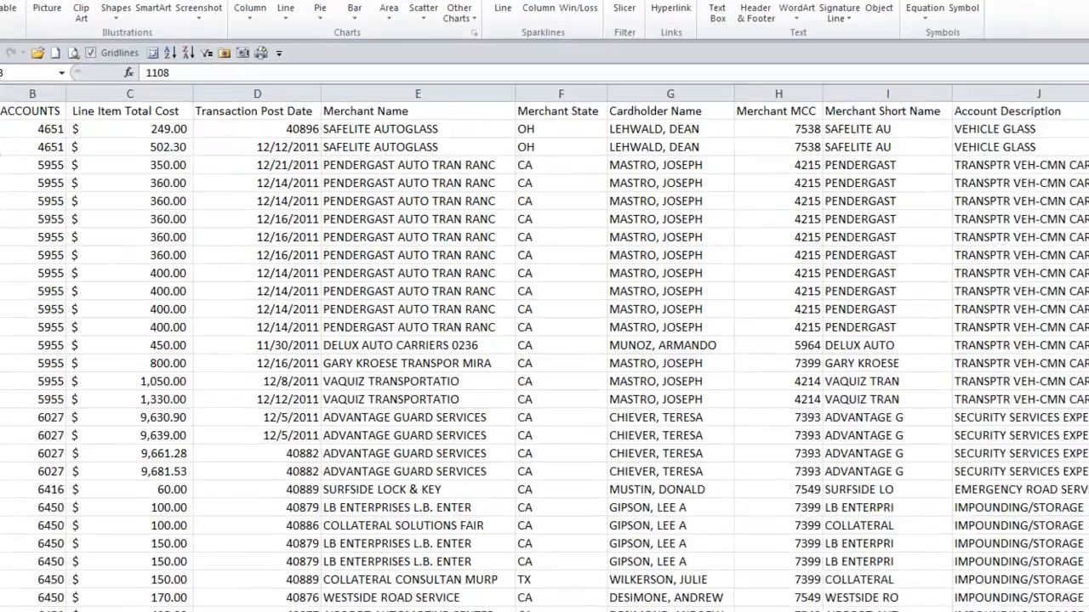
Create a PivotTable from the range Sheet1!$A$1:$N$136 on a new worksheet
click(18, 33)
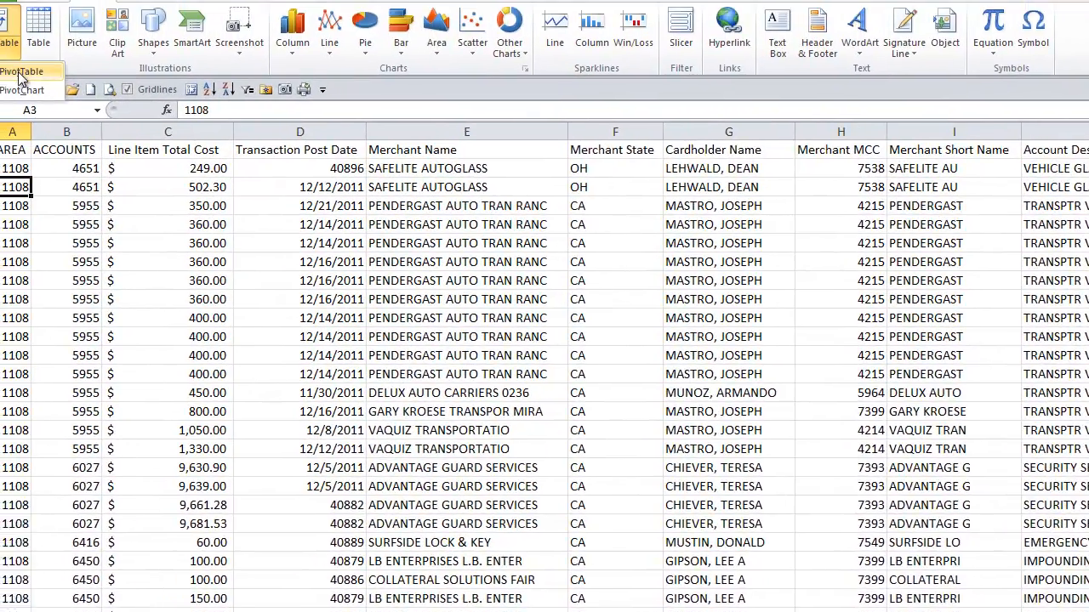
click(12, 64)
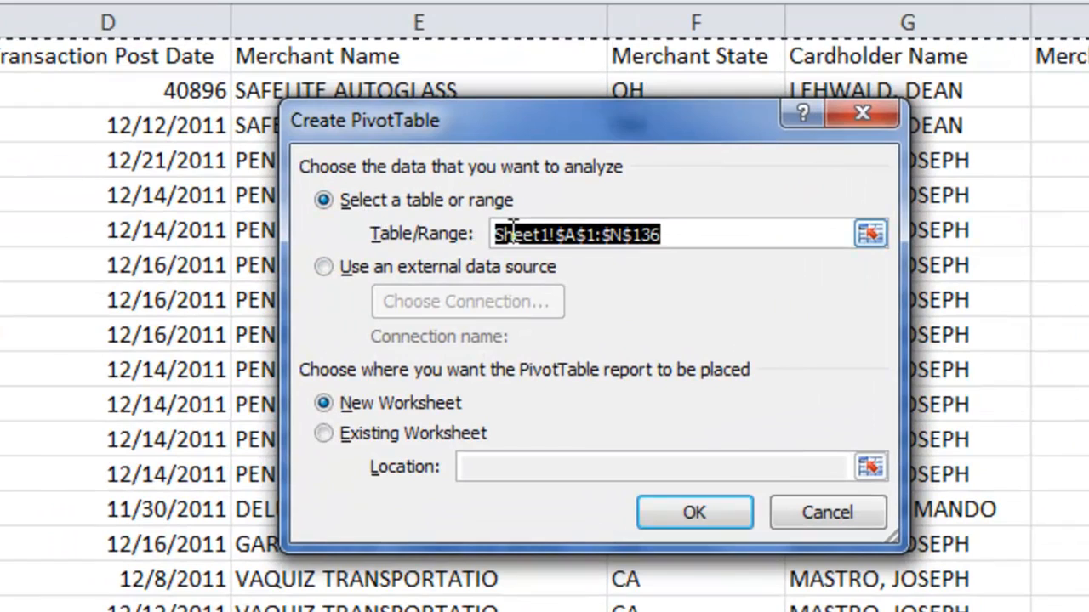
drag(513, 127, 567, 217)
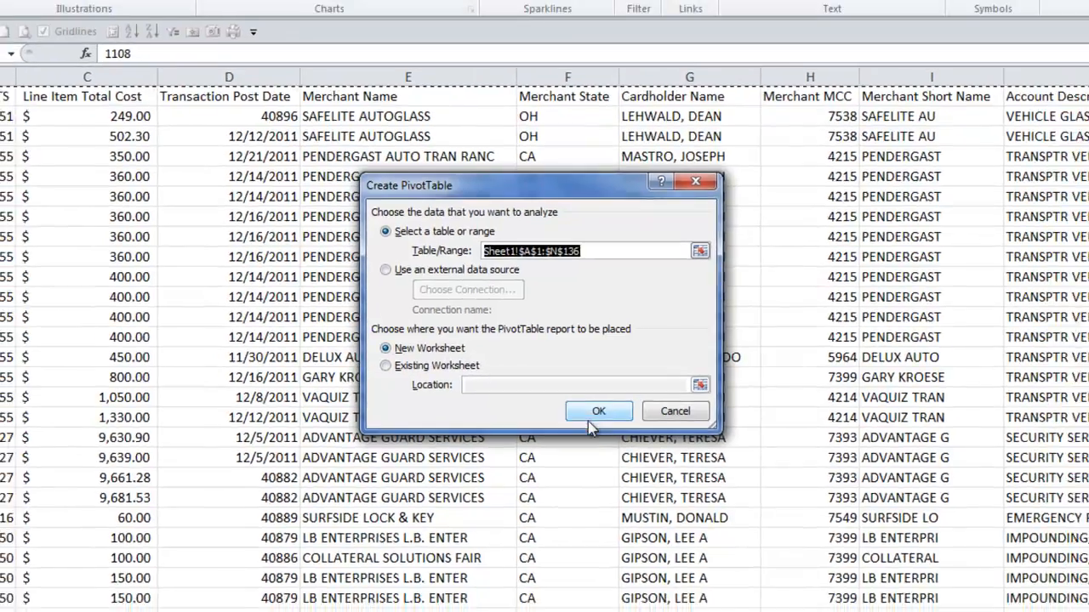
click(611, 416)
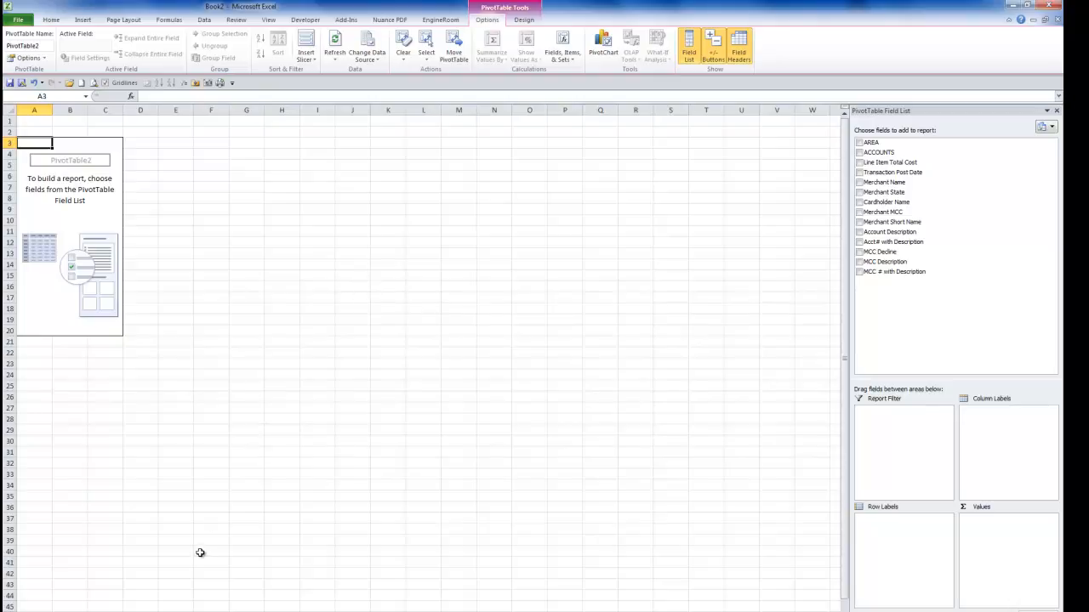
Add the Merchant Name field to the pivot table's row labels and look through the merchant list
click(190, 611)
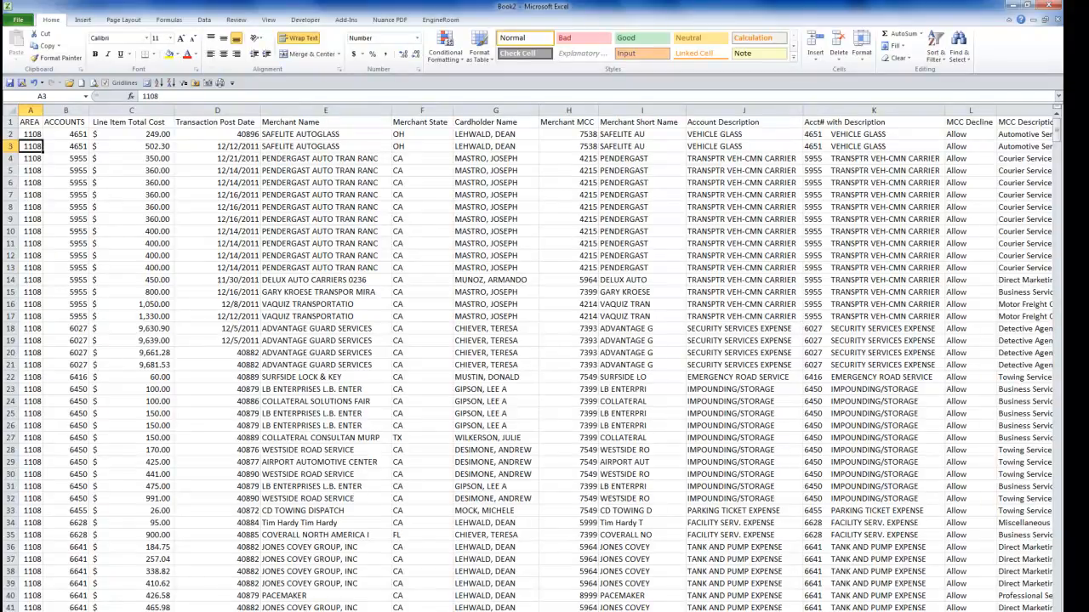
click(128, 610)
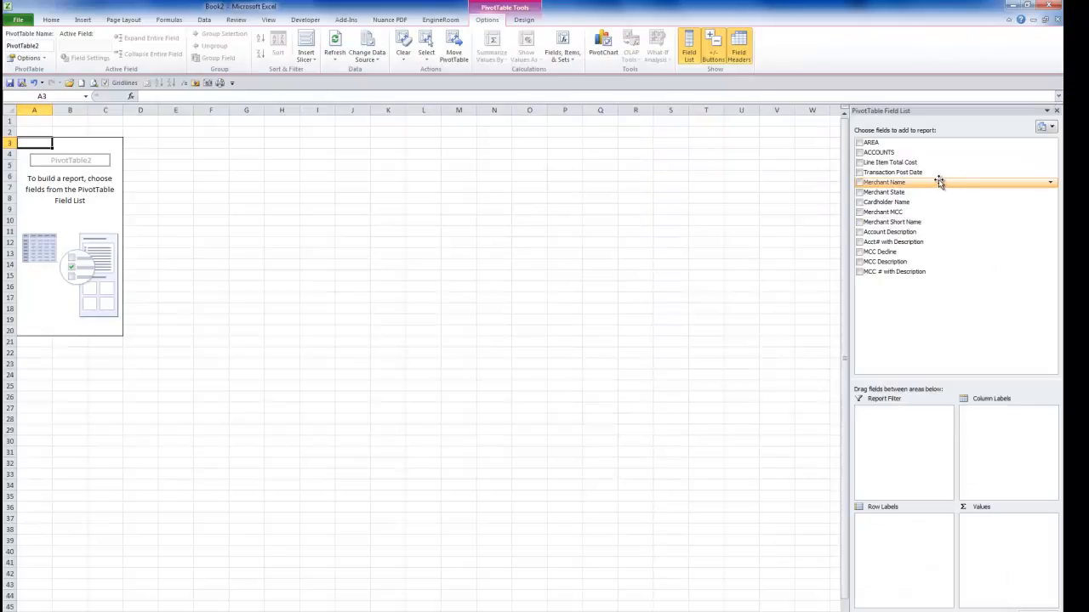
drag(937, 182, 906, 538)
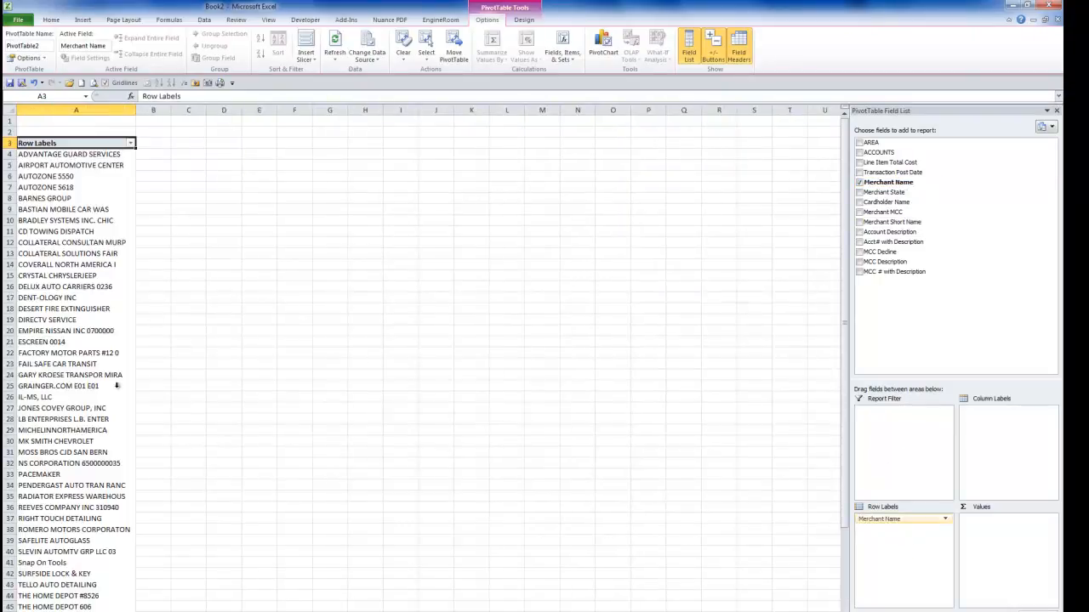
scroll(182, 198, down, 5)
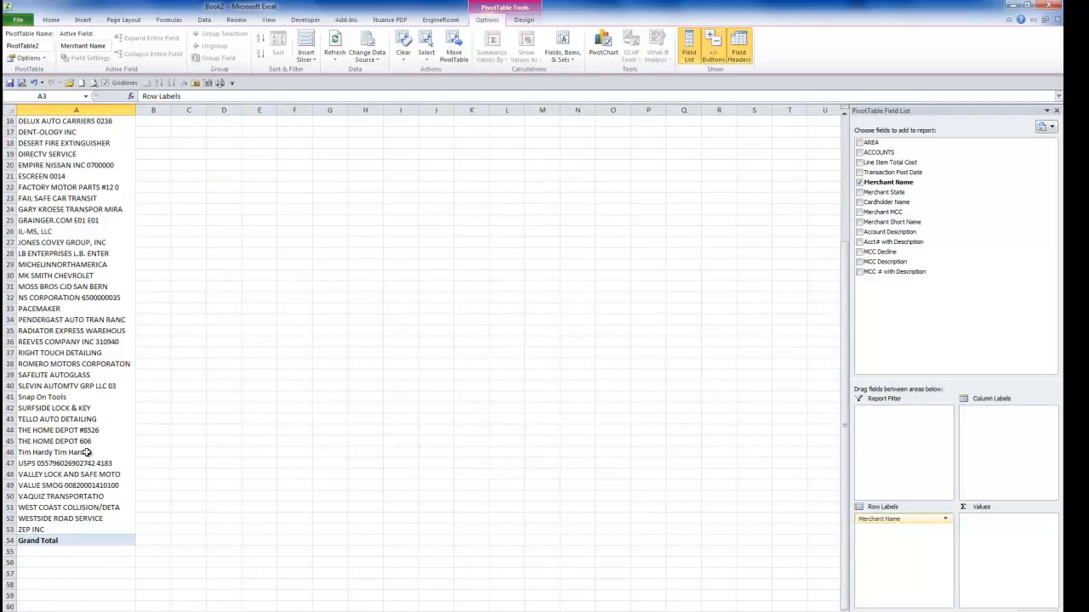
scroll(143, 334, up, 5)
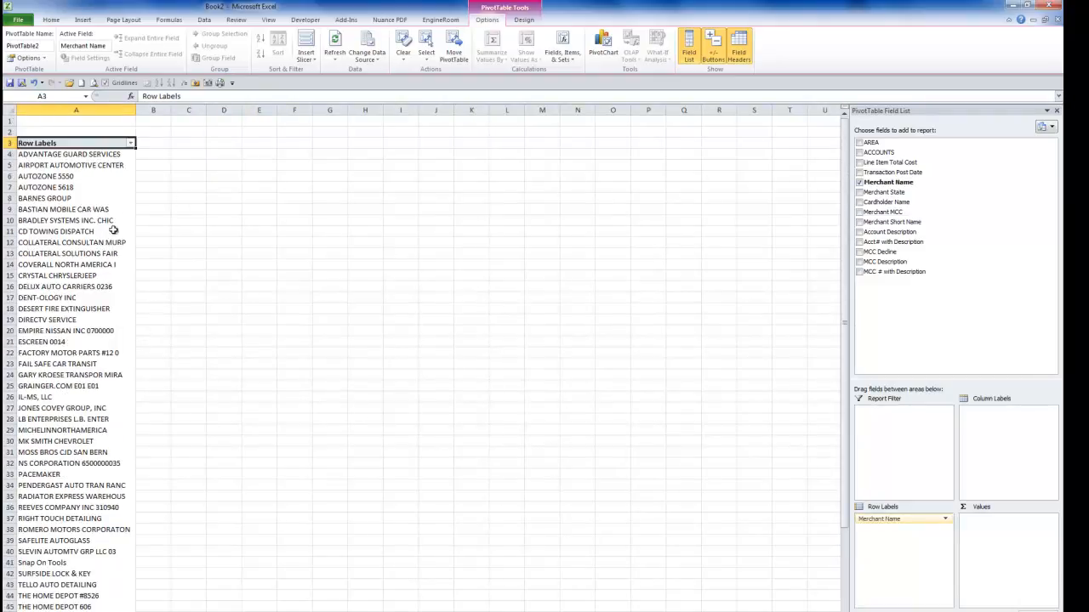
scroll(92, 320, down, 4)
scroll(92, 320, down, 2)
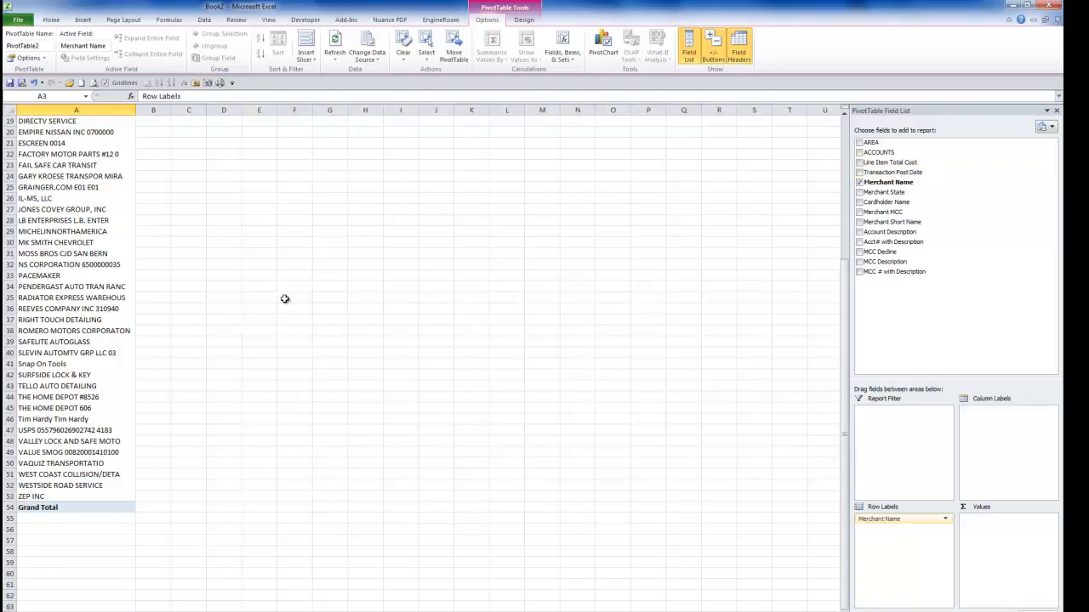
Add the Line Item Total Cost field to the pivot table's values as a sum per merchant
scroll(285, 298, up, 6)
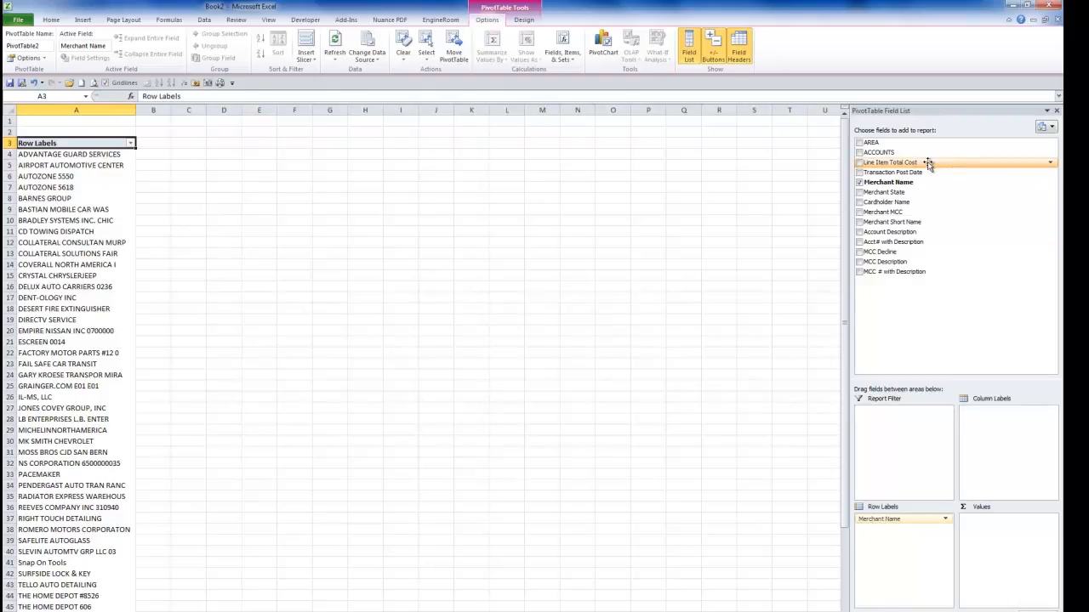
drag(927, 163, 1001, 533)
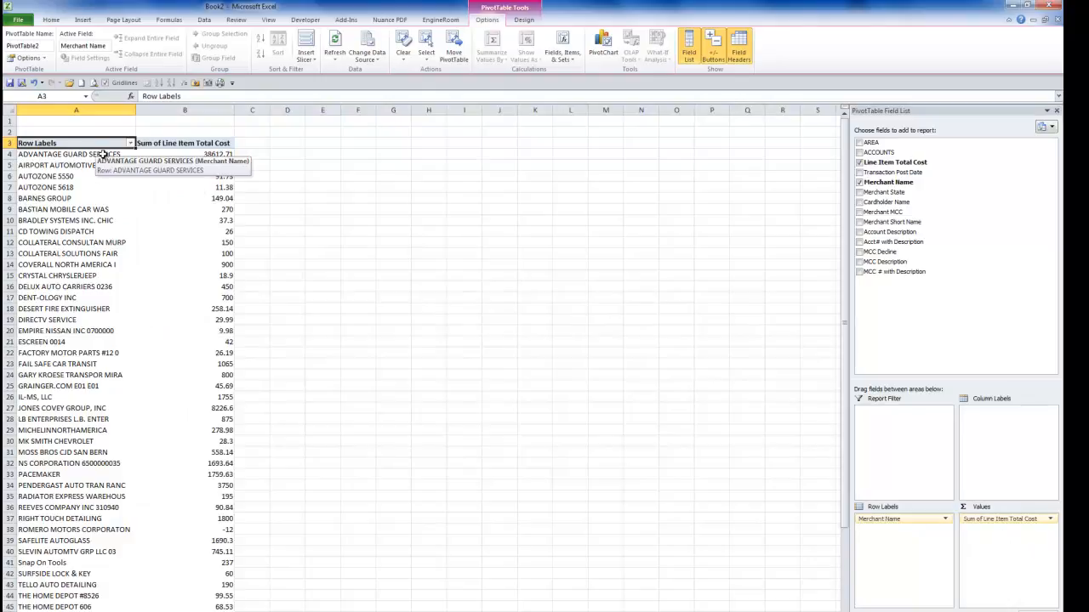
click(228, 154)
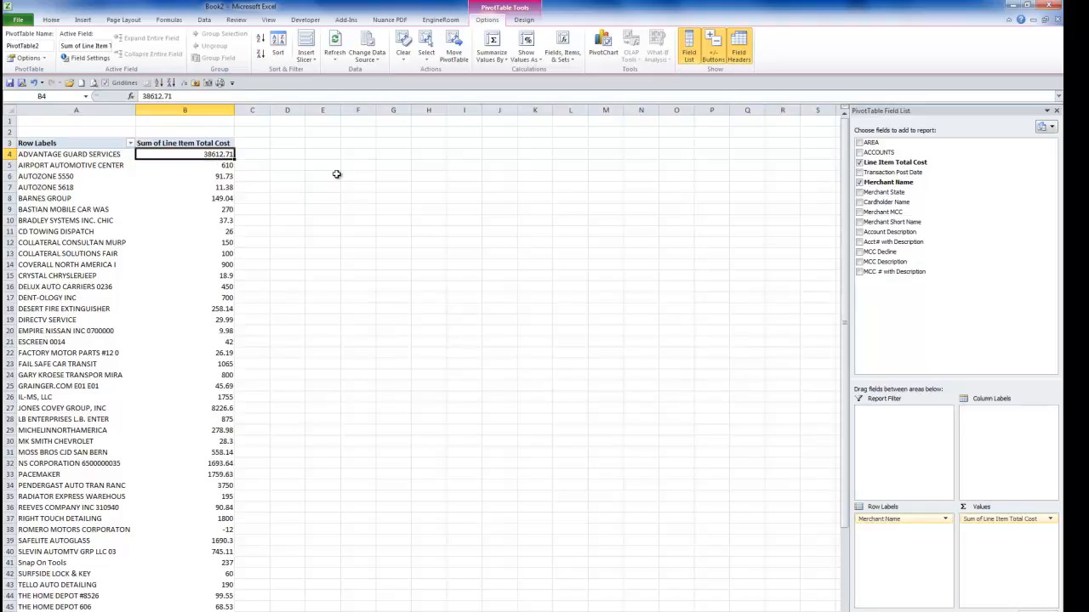
Format the Sum of Line Item Total Cost column with the Accounting dollar number format
click(226, 111)
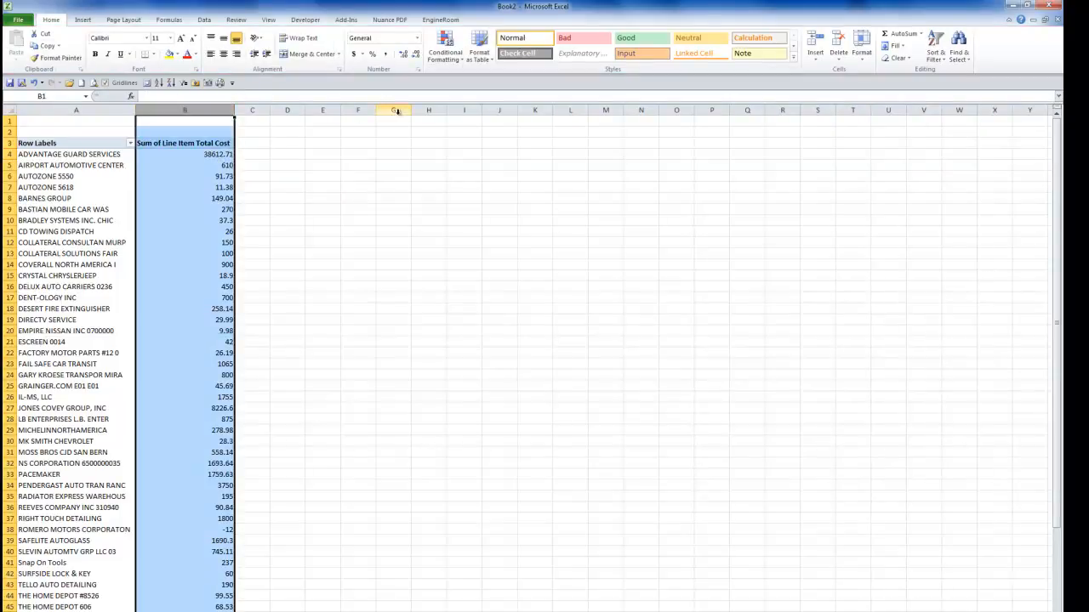
click(353, 53)
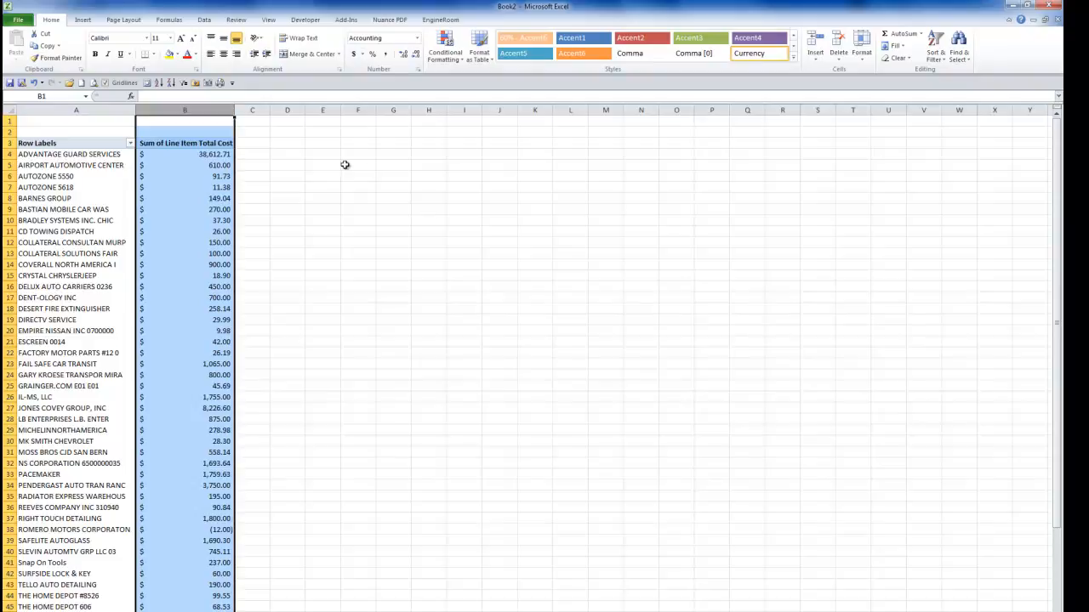
click(180, 223)
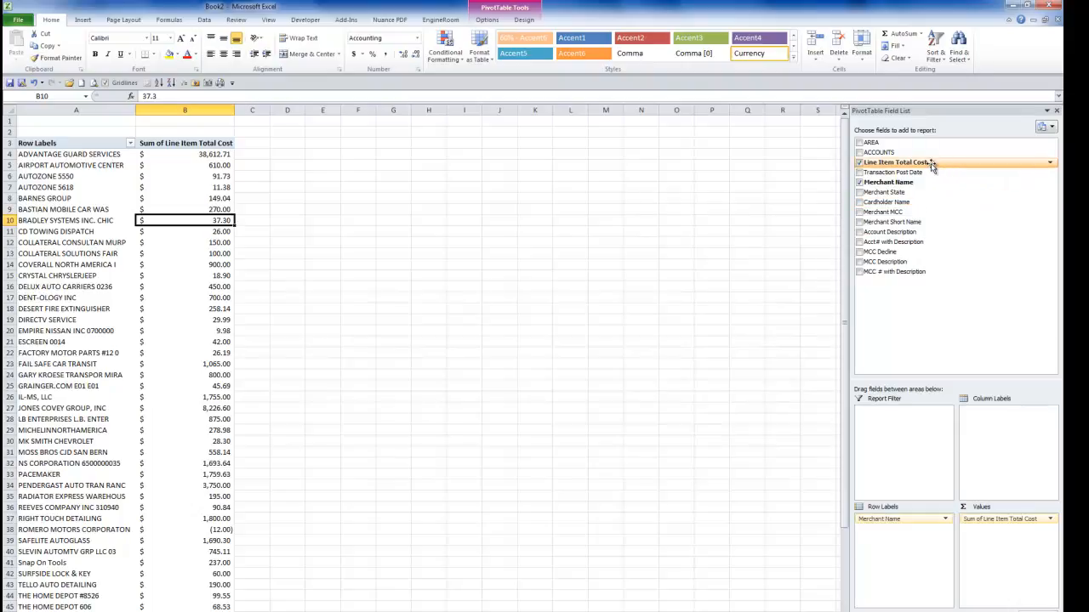
Add Line Item Total Cost to the values a second time and summarize this second field by Count
drag(929, 164, 1017, 557)
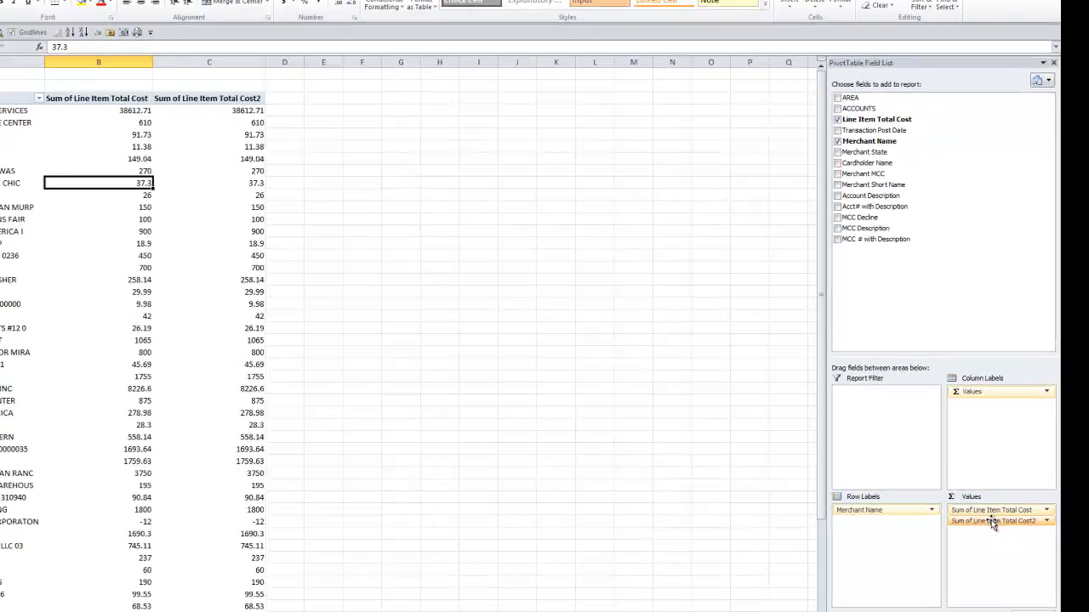
click(1001, 529)
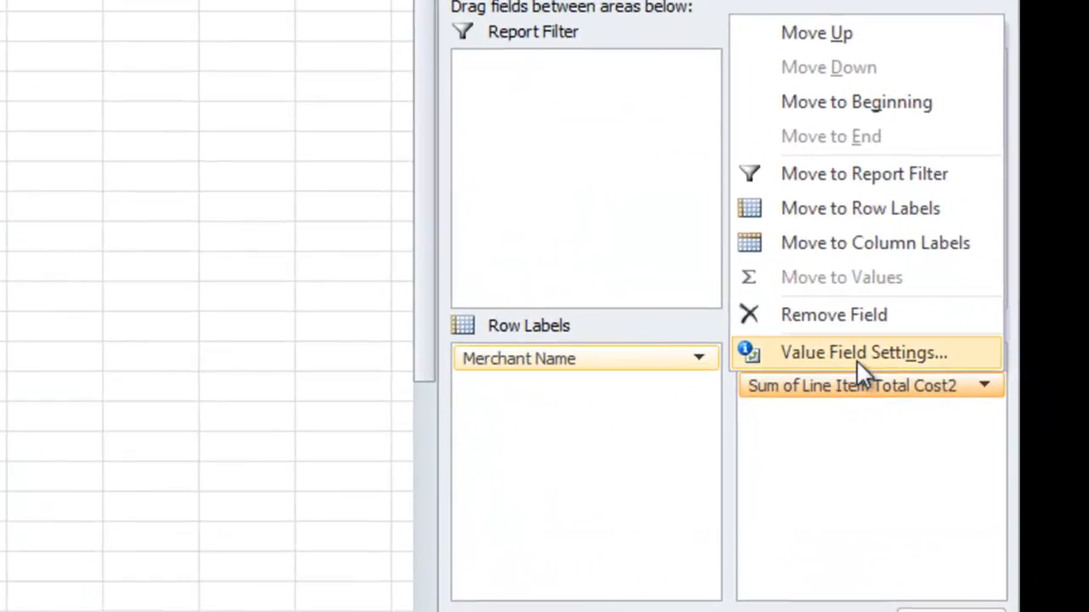
click(856, 353)
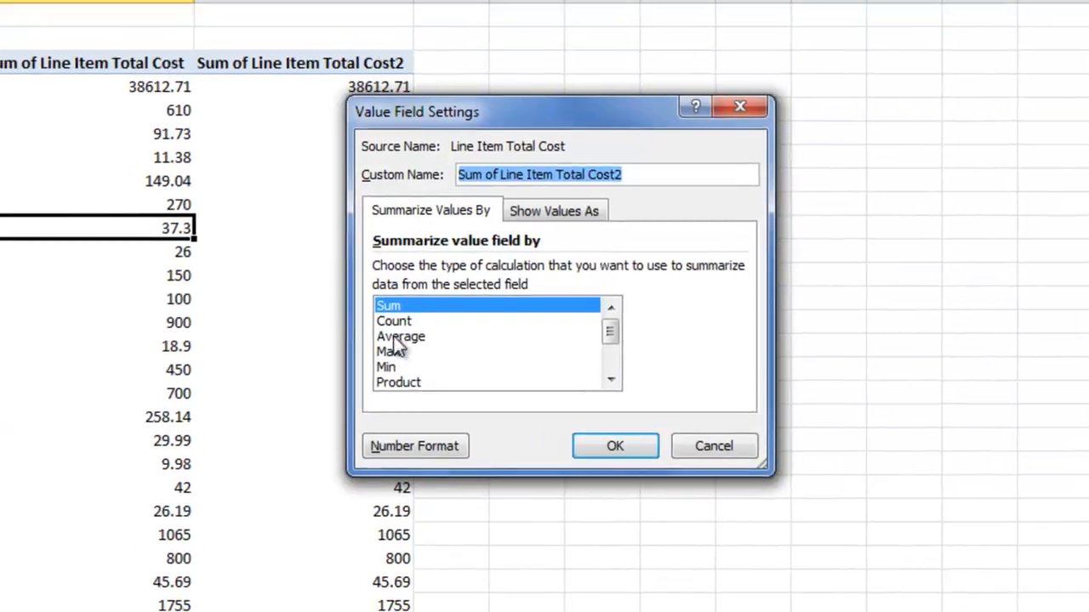
click(399, 323)
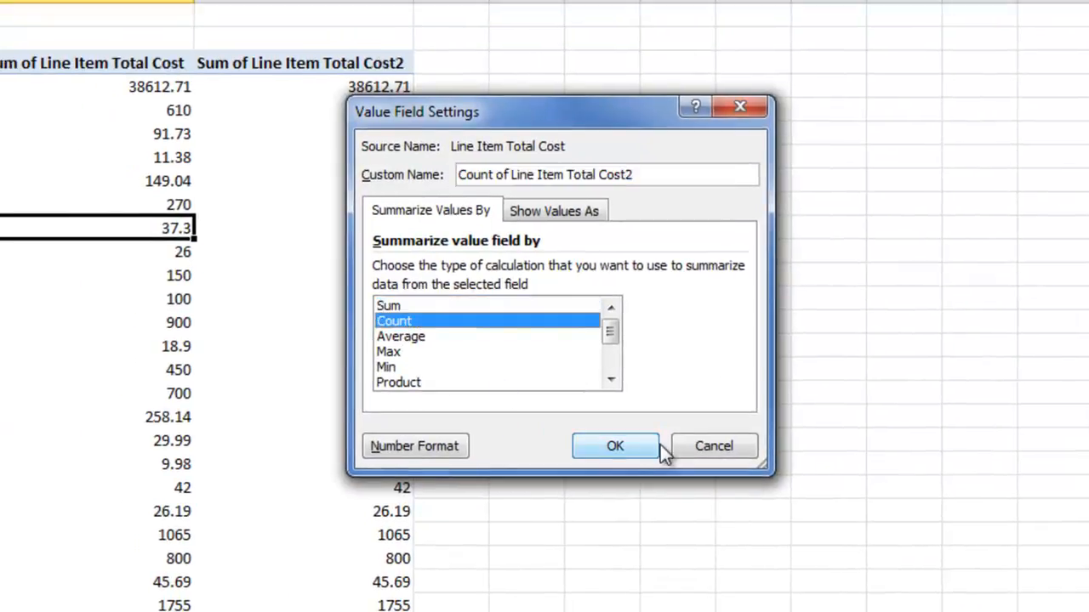
click(630, 448)
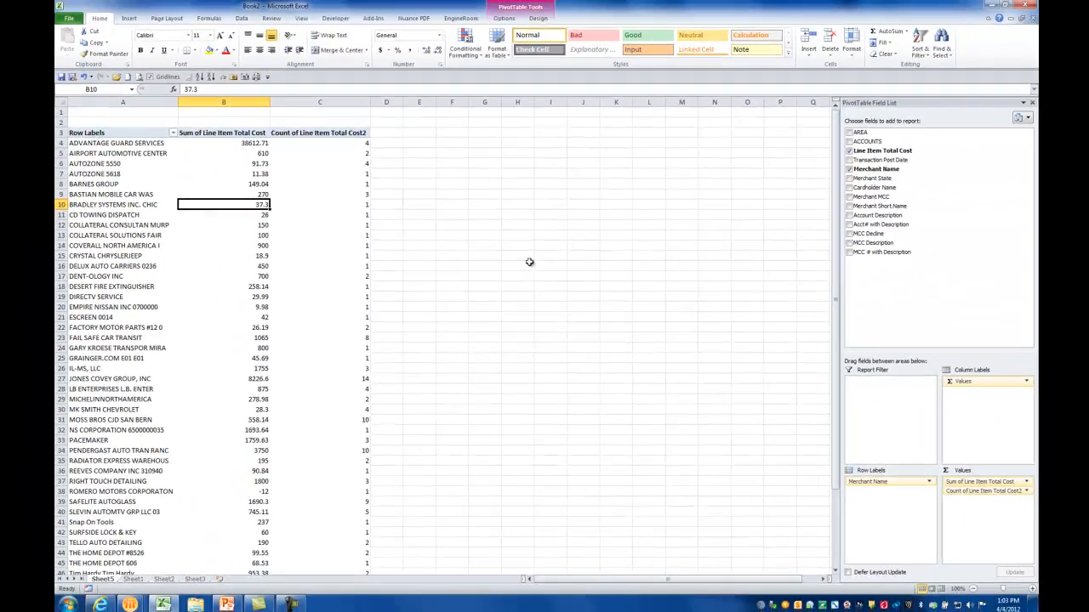
Examine the cost sums and counts for Advantage Guard Services, Airport Automotive Center and Jones Covey Group, and compare with the source data on Sheet1
click(250, 145)
click(343, 142)
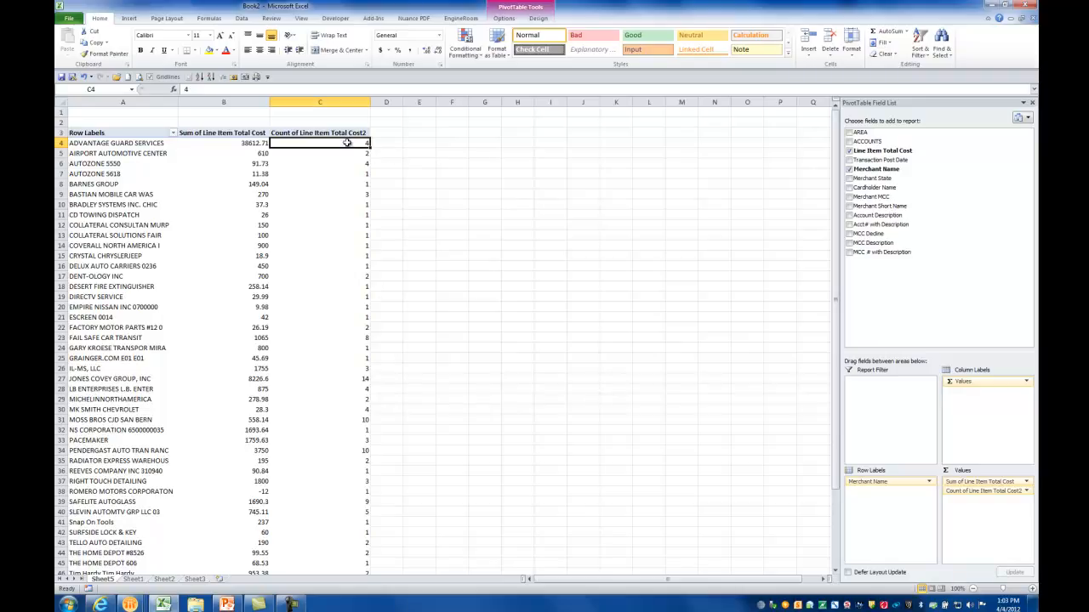
mouse_move(347, 142)
click(260, 155)
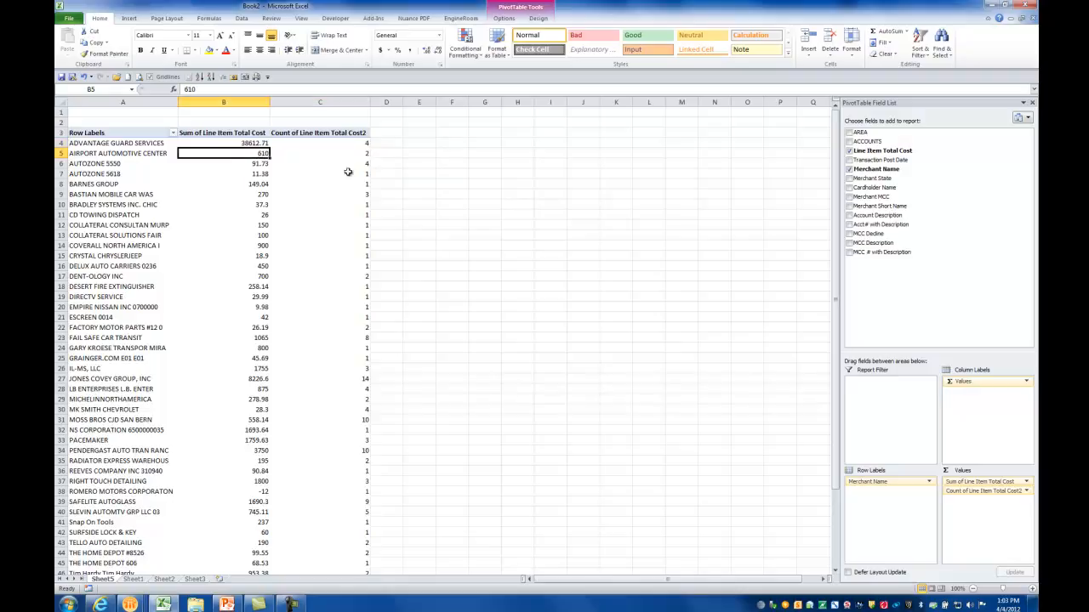
click(368, 153)
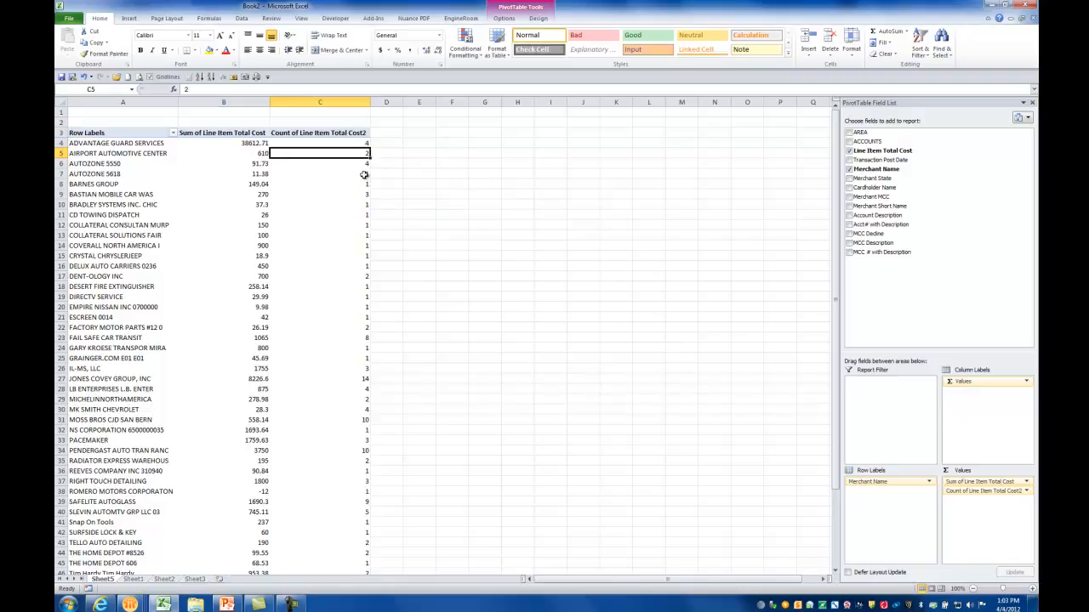
click(365, 379)
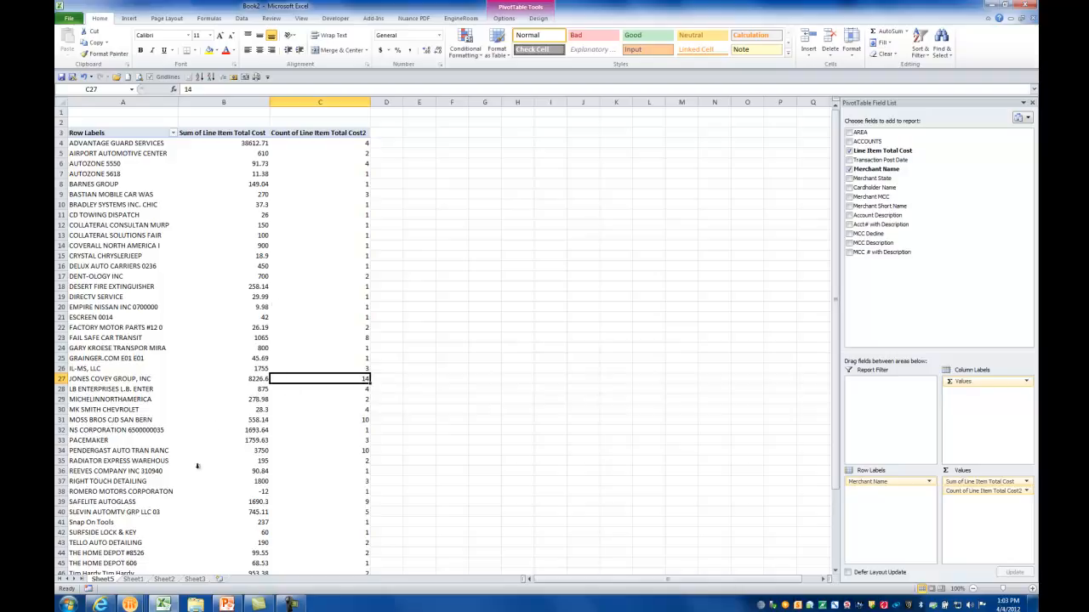
click(132, 580)
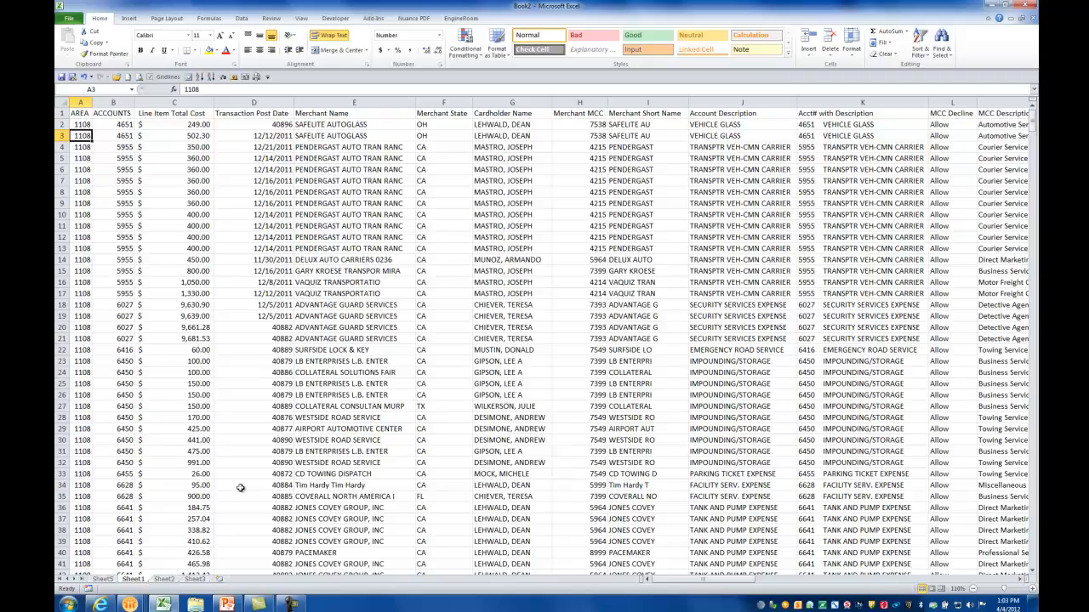
click(104, 579)
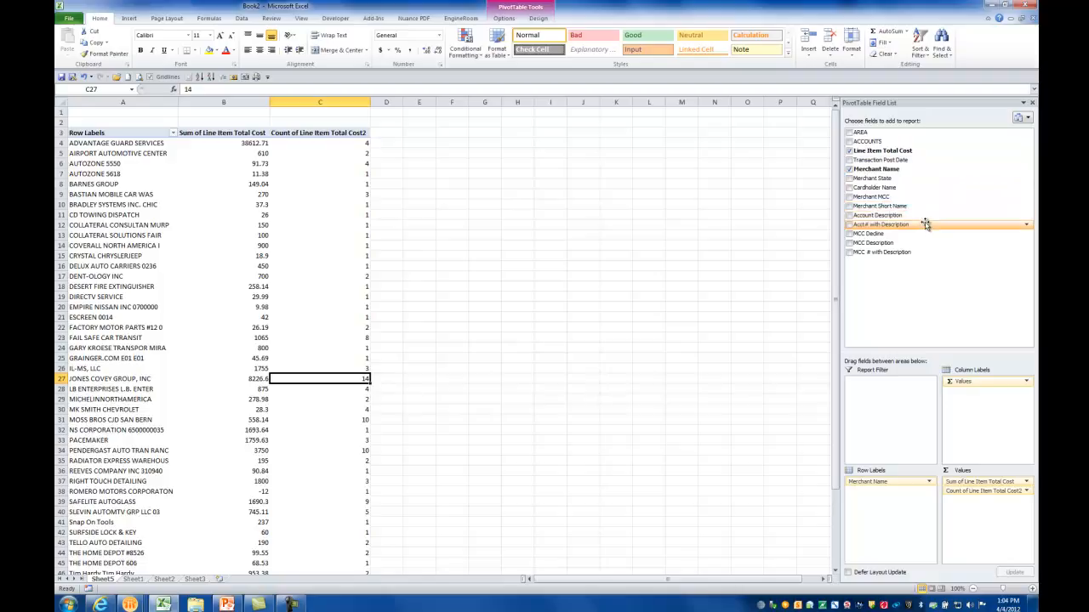
Add the Merchant State field below Merchant Name in the row labels and review the merchants' states
drag(922, 181, 895, 505)
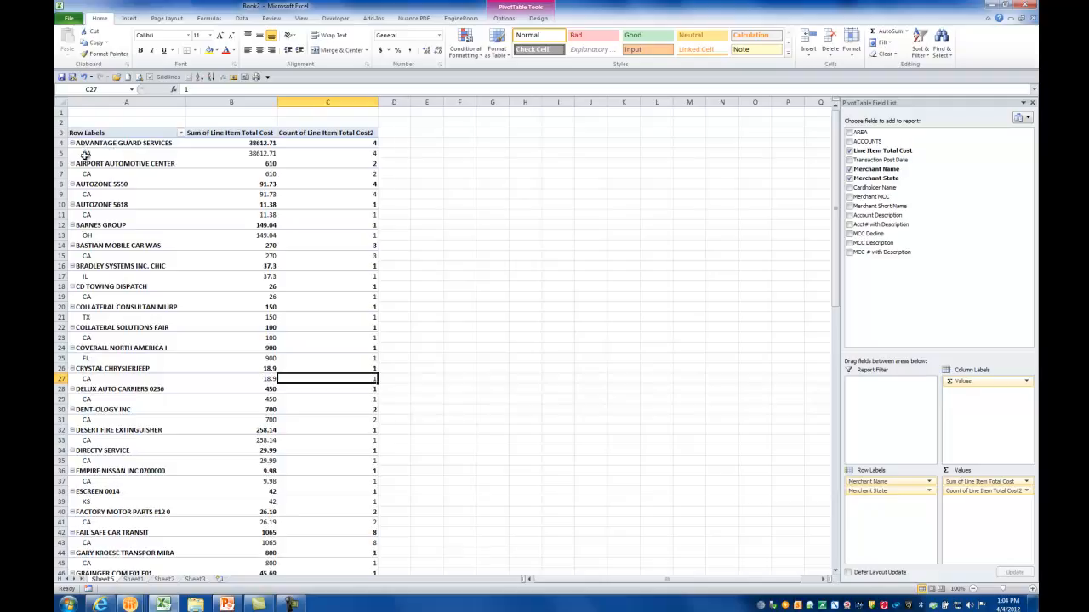
scroll(299, 302, down, 12)
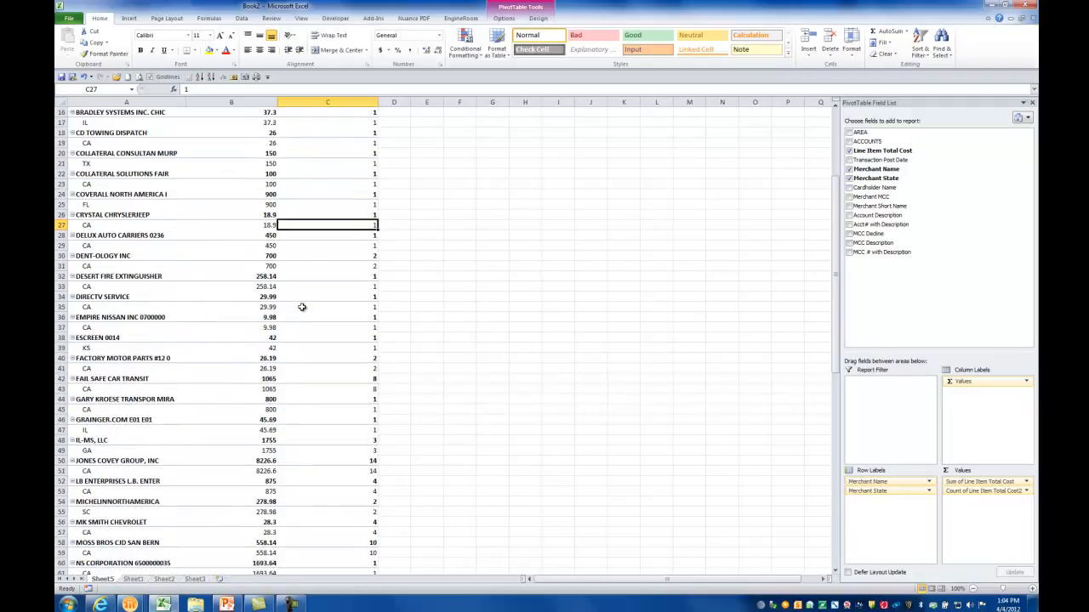
scroll(301, 300, down, 6)
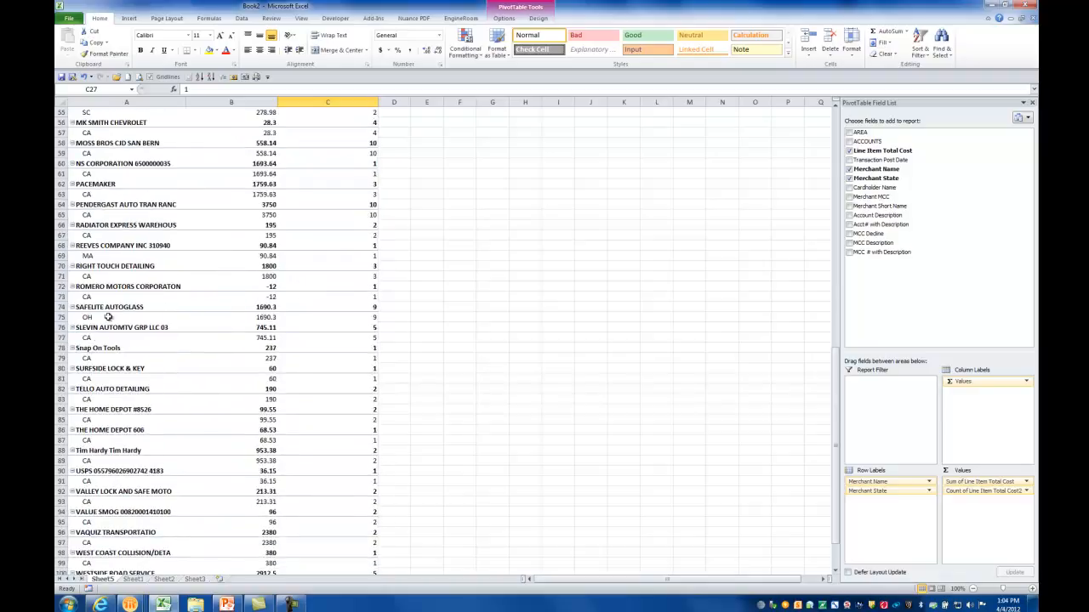
scroll(108, 302, down, 3)
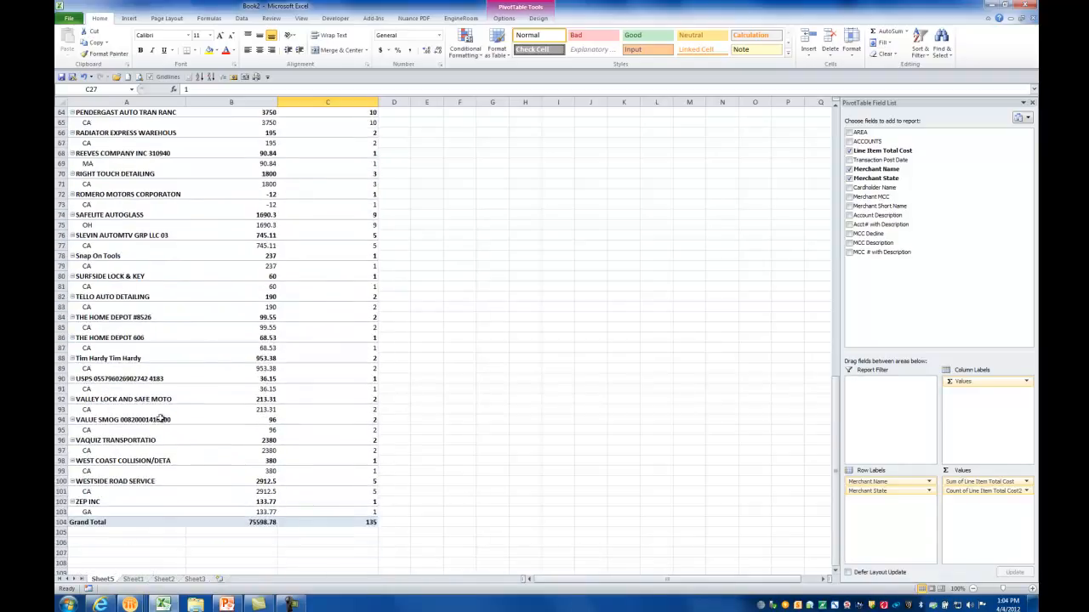
scroll(396, 281, up, 20)
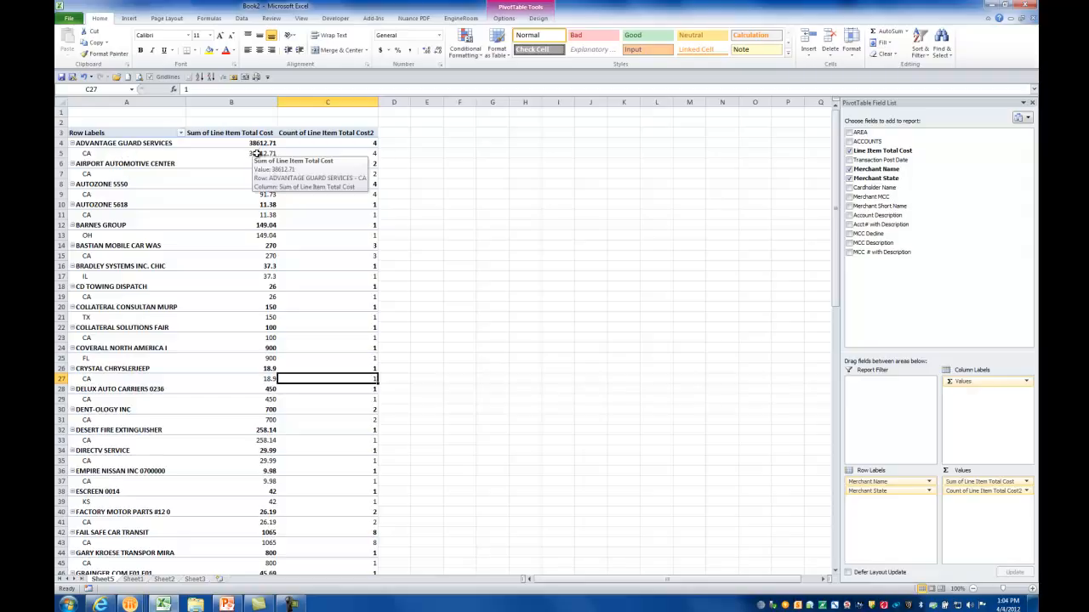
Add the AREA field below Merchant State in the row labels and collapse the pivot table to merchant names only
mouse_move(240, 154)
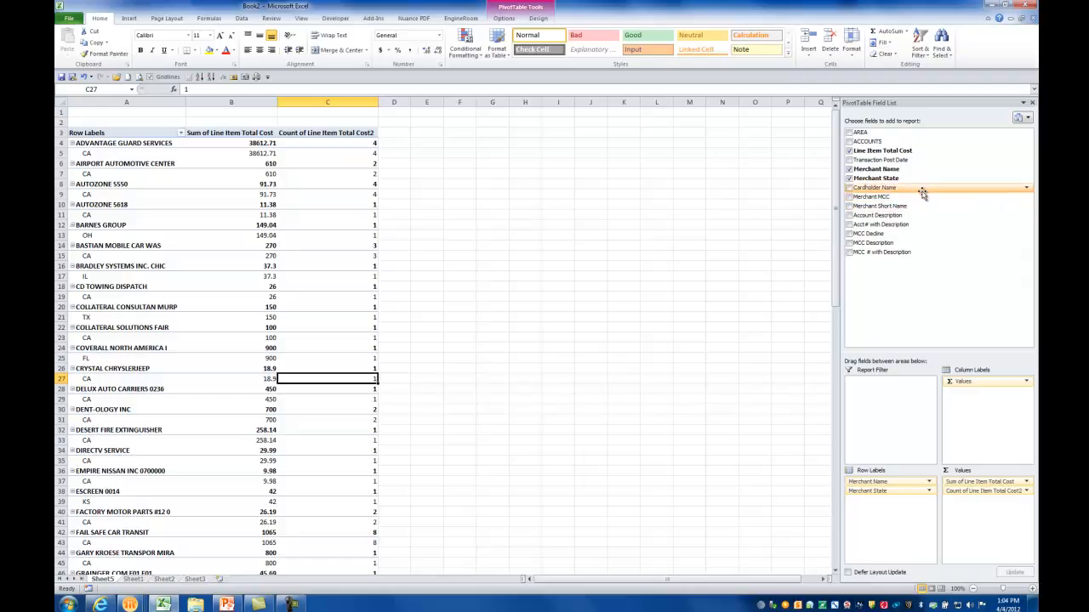
drag(884, 134, 897, 517)
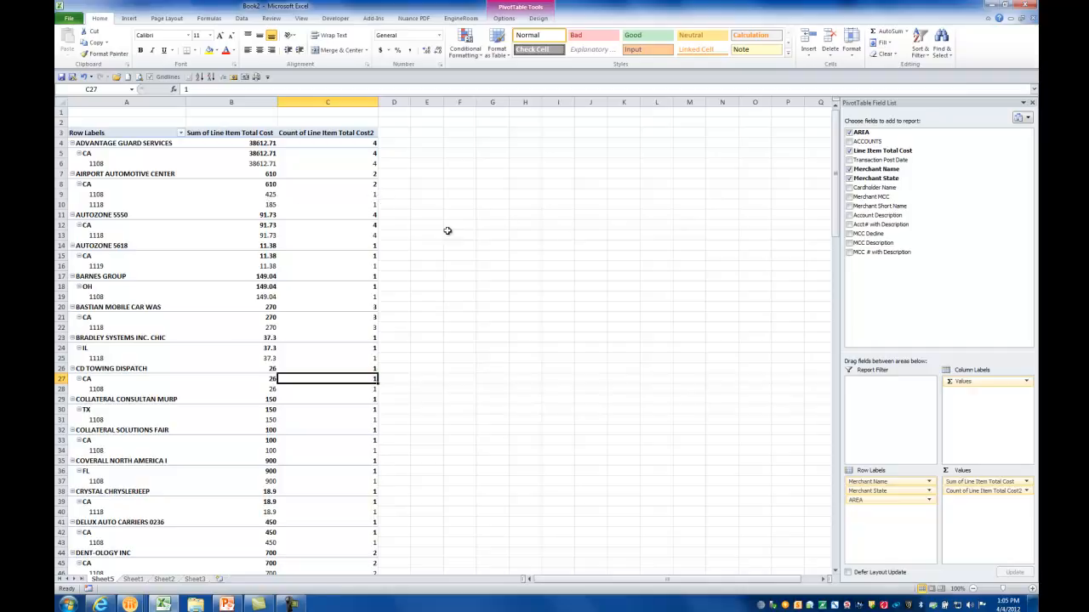
click(134, 194)
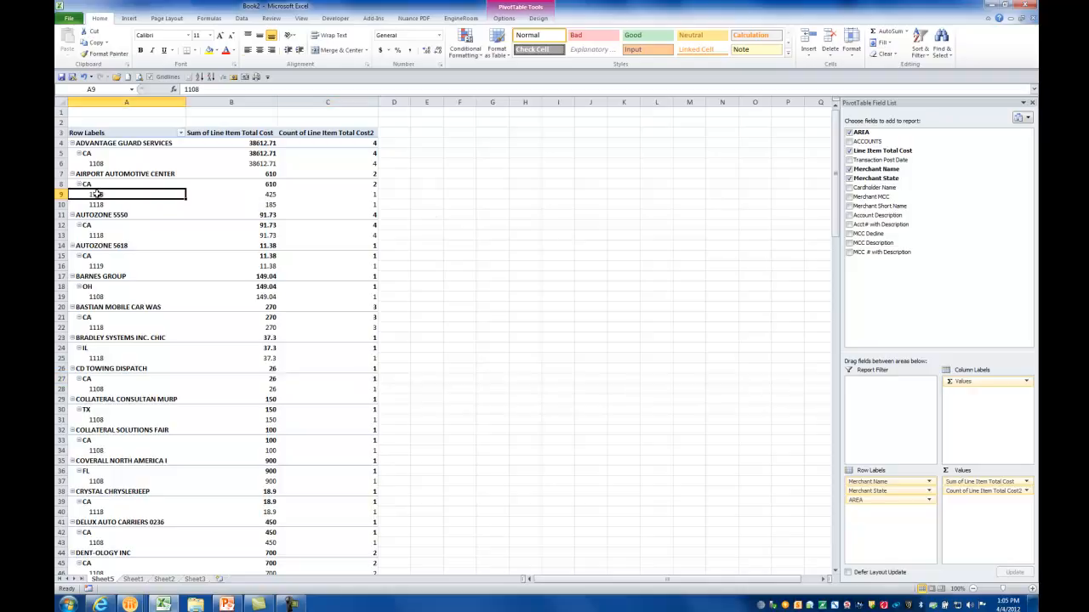
click(505, 19)
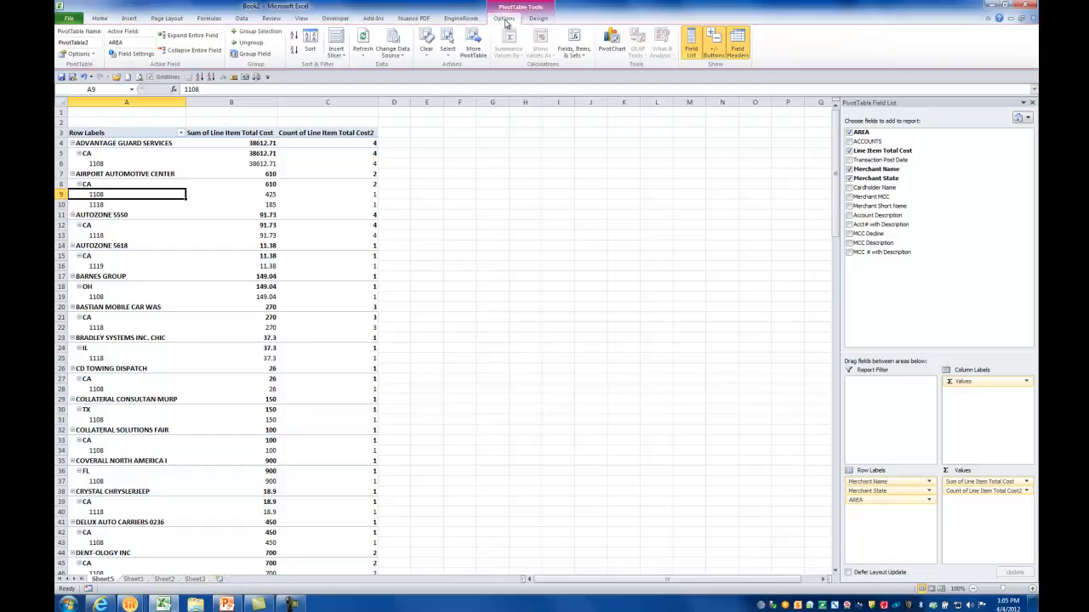
click(202, 53)
click(203, 53)
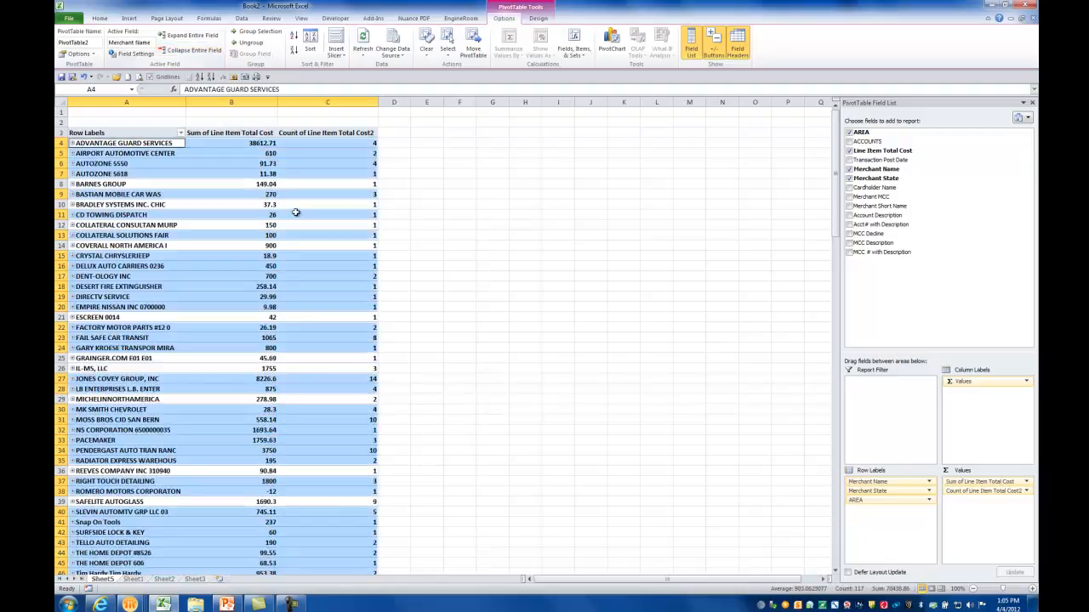
click(464, 173)
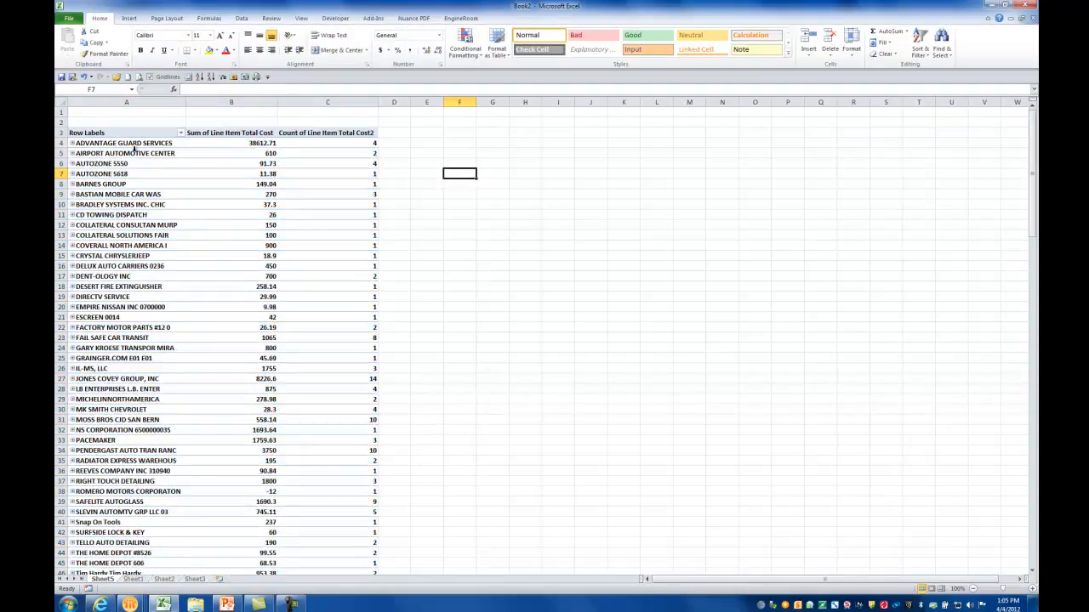
Expand Advantage Guard Services and Airport Automotive Center through state to area to examine their breakdown, and collapse both again
click(95, 145)
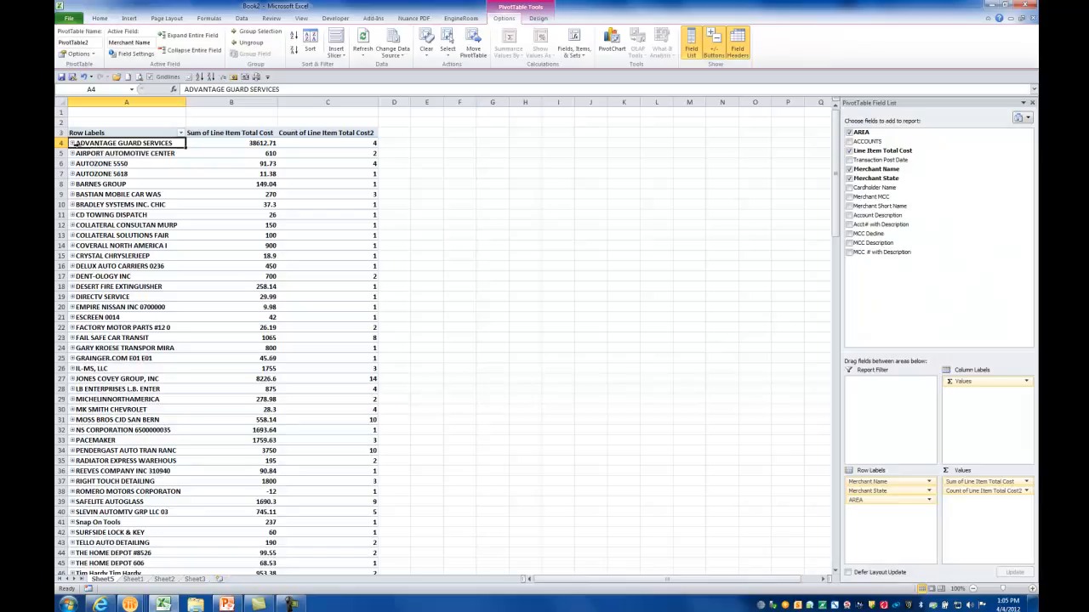
click(72, 144)
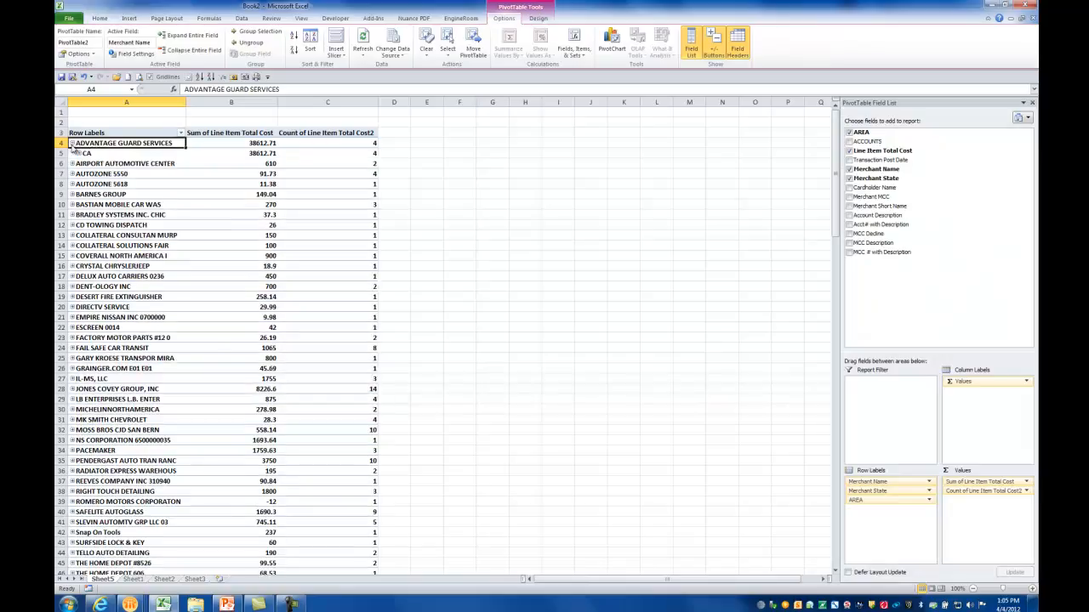
click(79, 154)
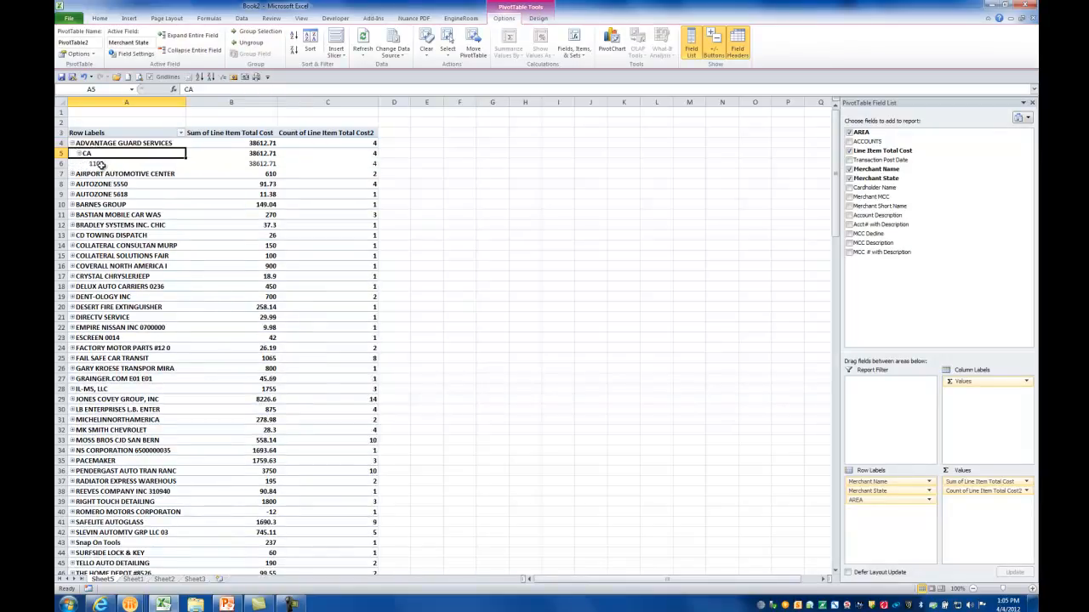
click(79, 154)
click(73, 143)
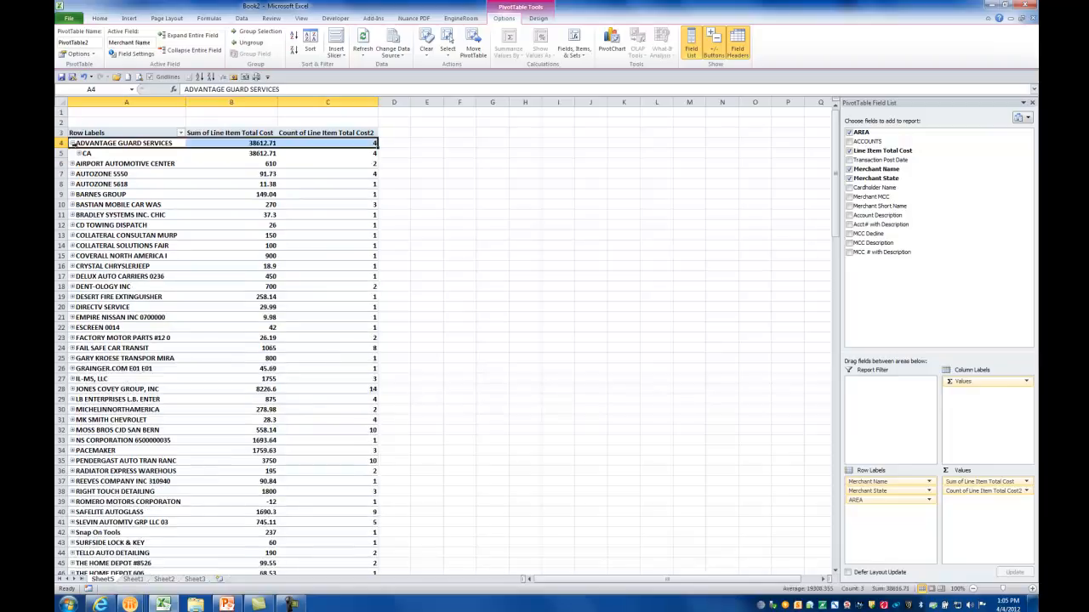
click(72, 142)
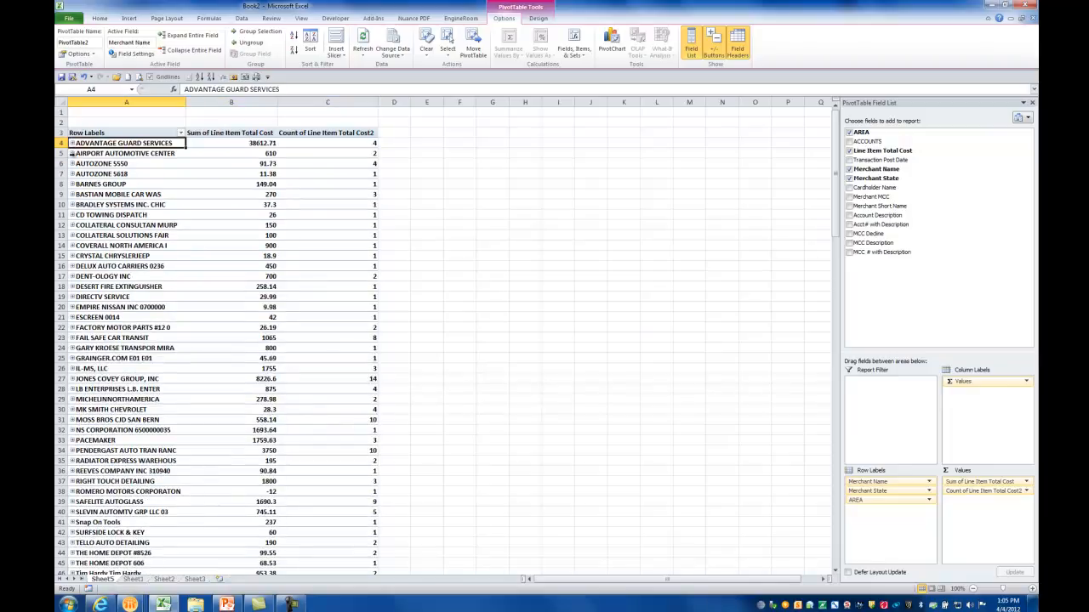
click(72, 154)
click(77, 164)
click(79, 164)
click(79, 164)
click(73, 154)
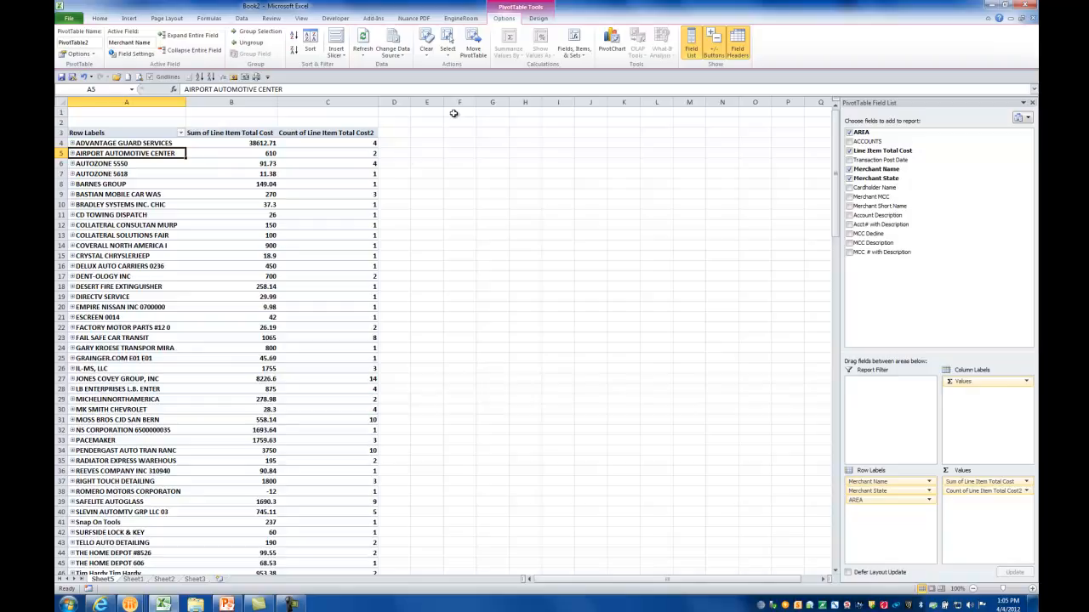
Insert slicers for Merchant Name and AREA and place them side by side in the empty cells beside the pivot table
click(538, 18)
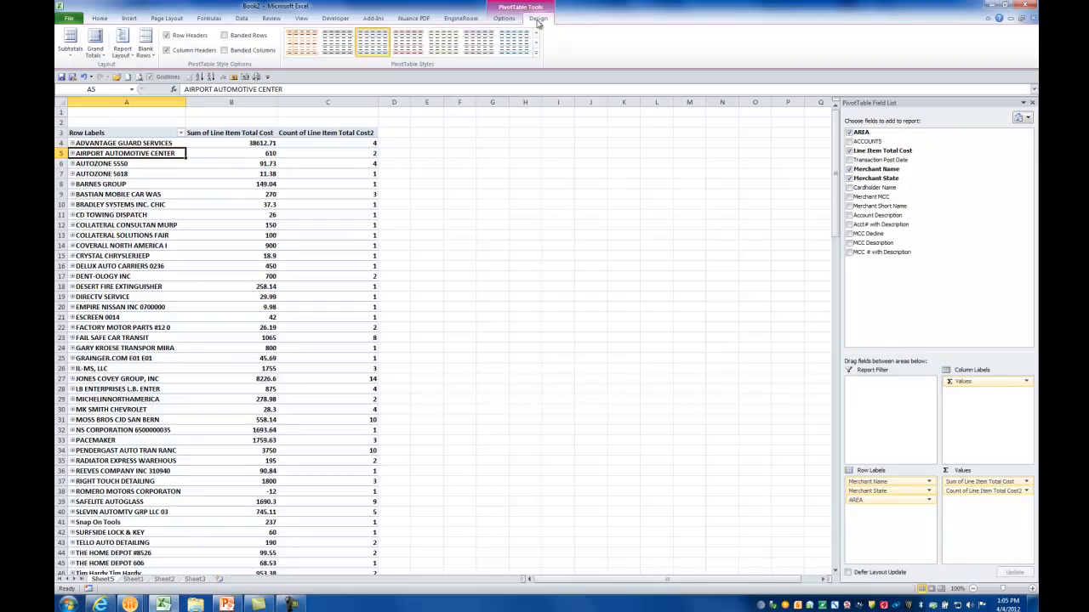
click(504, 19)
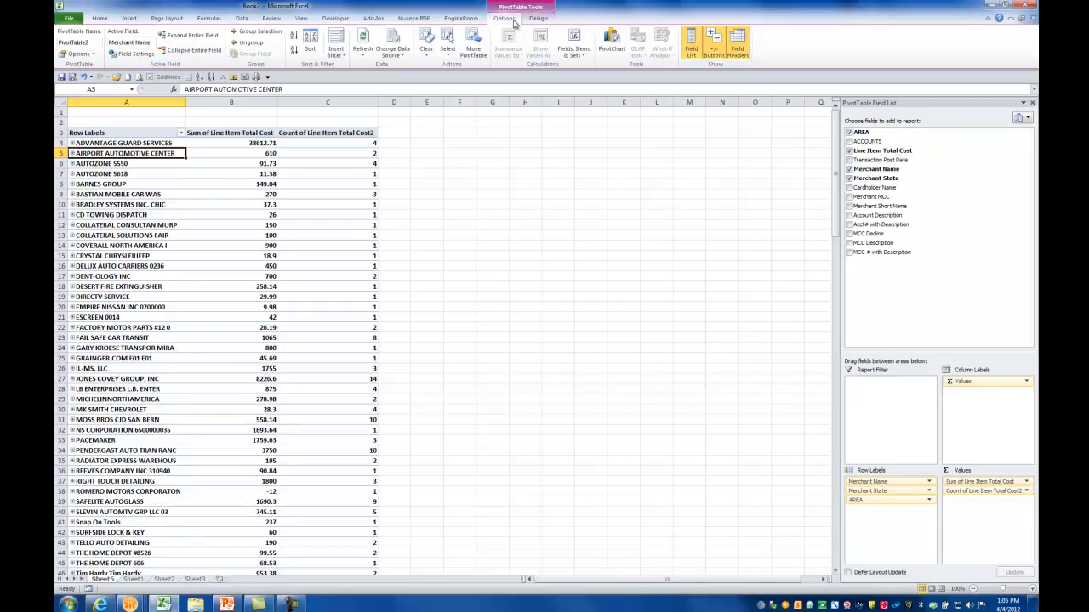
click(337, 54)
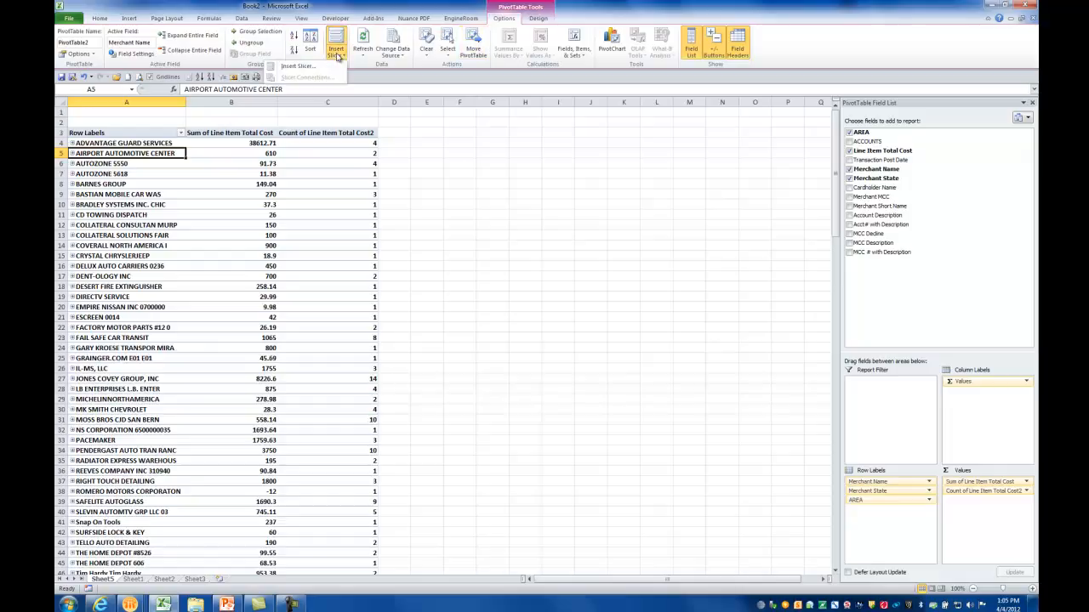
click(318, 67)
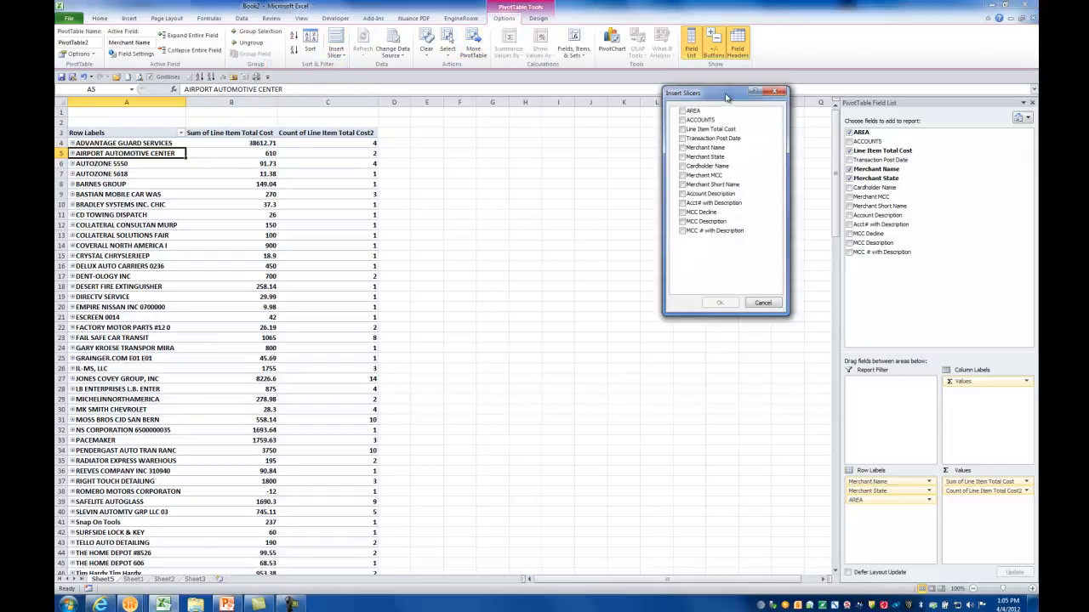
drag(726, 96, 726, 112)
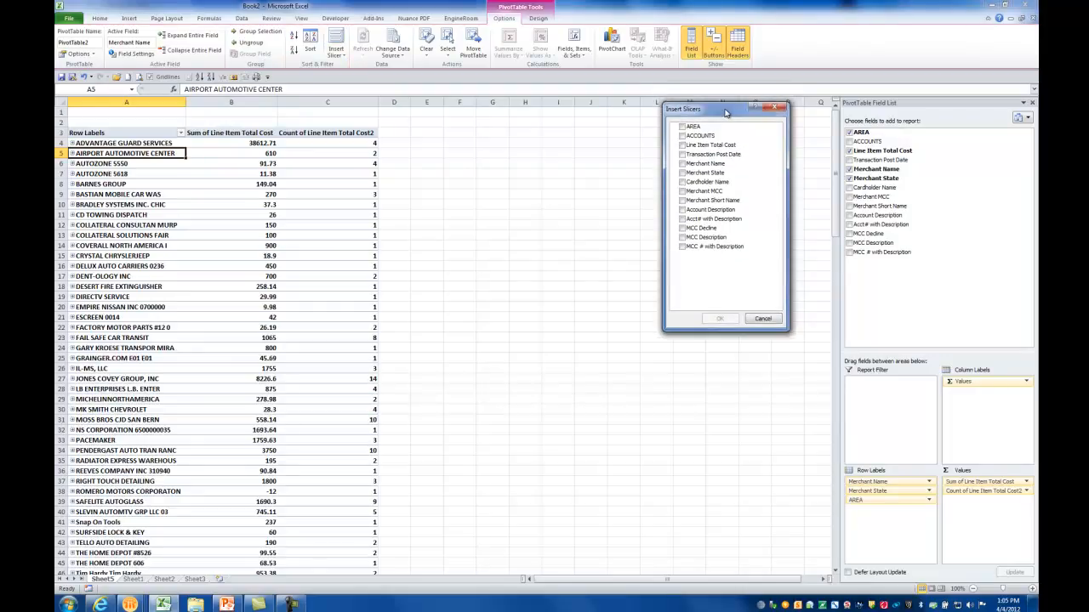
click(682, 163)
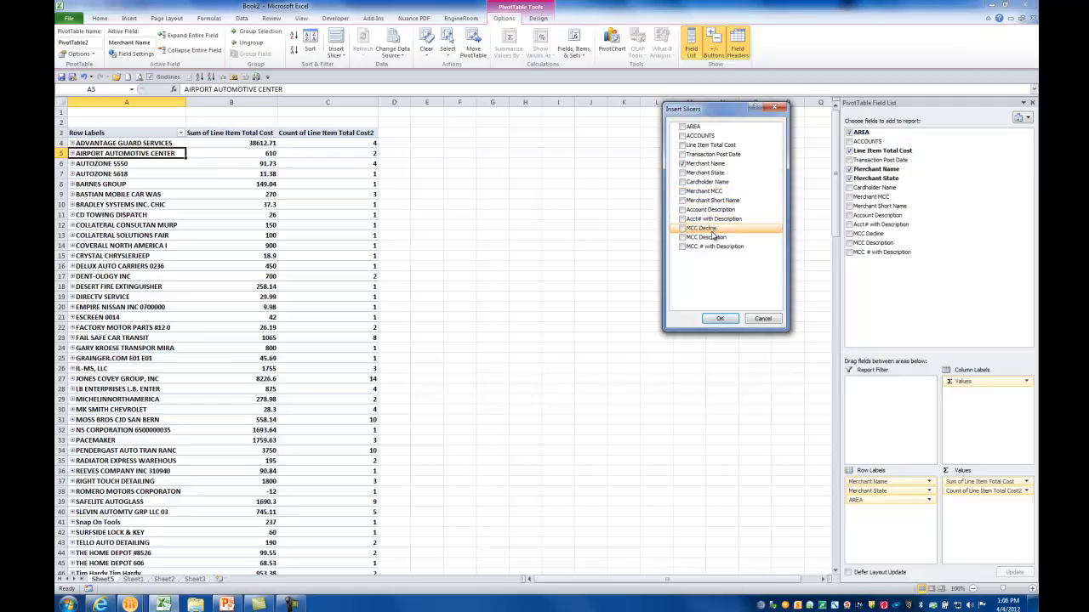
click(682, 125)
click(719, 318)
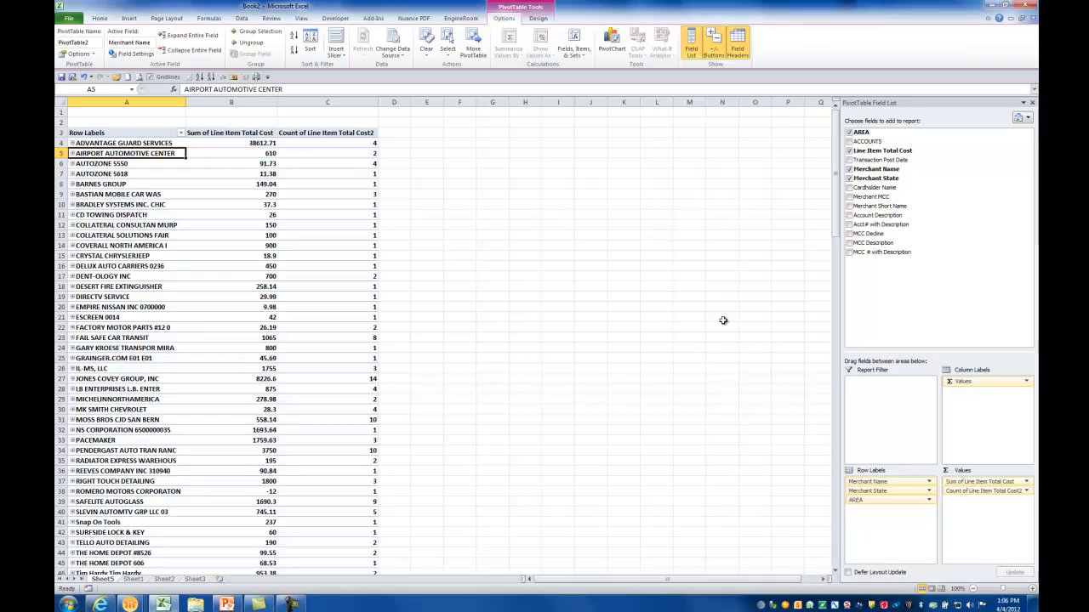
drag(498, 294, 719, 149)
drag(493, 260, 592, 153)
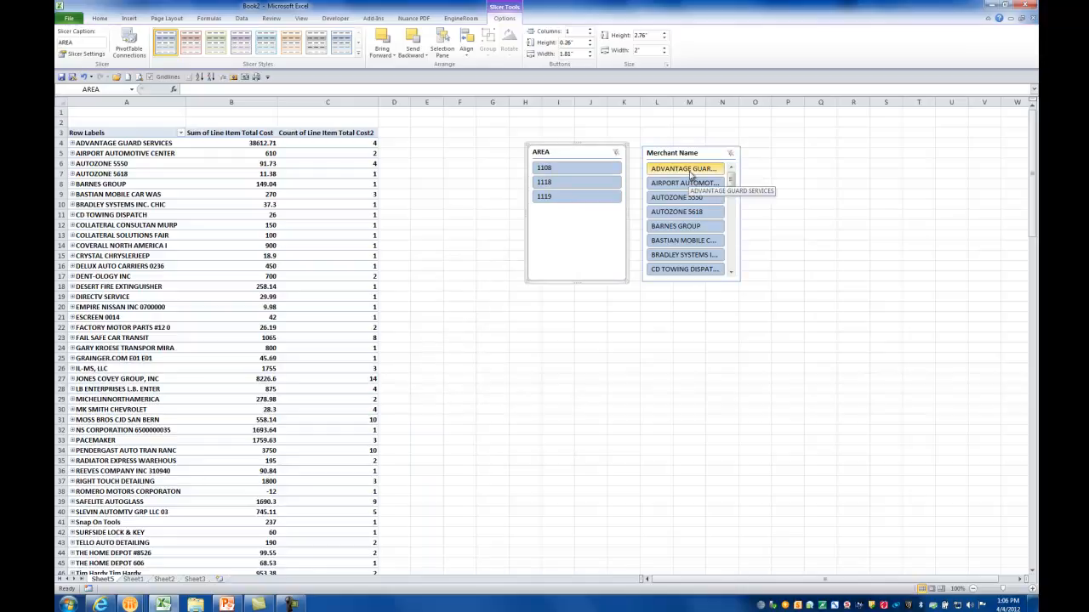
Try the slicers by filtering to merchant AUTOZONE 5550 and separately to area 1119, clearing each filter after viewing it
click(686, 199)
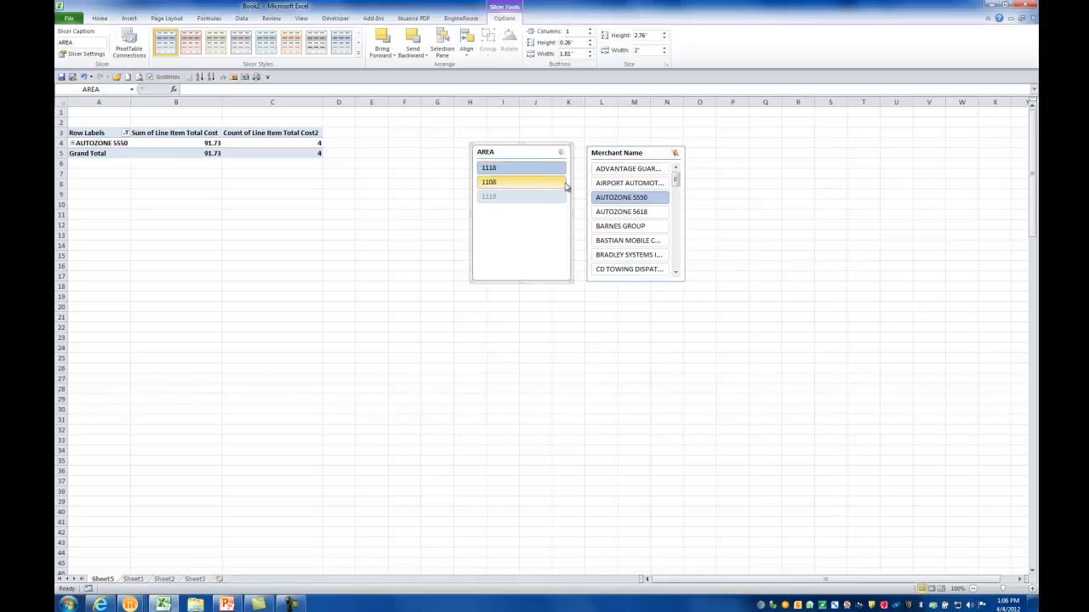
click(676, 154)
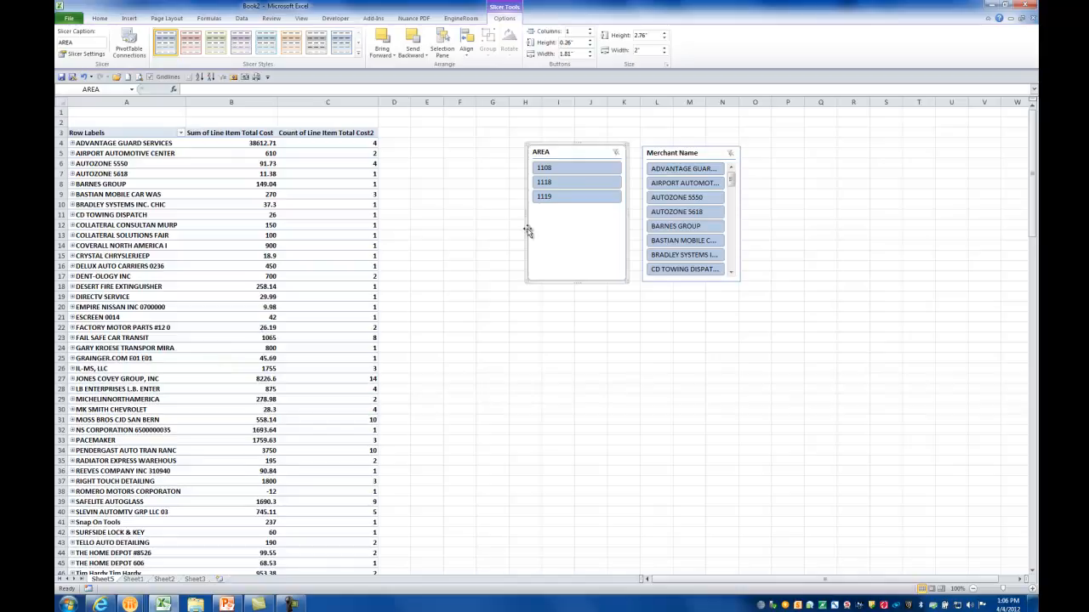
click(551, 198)
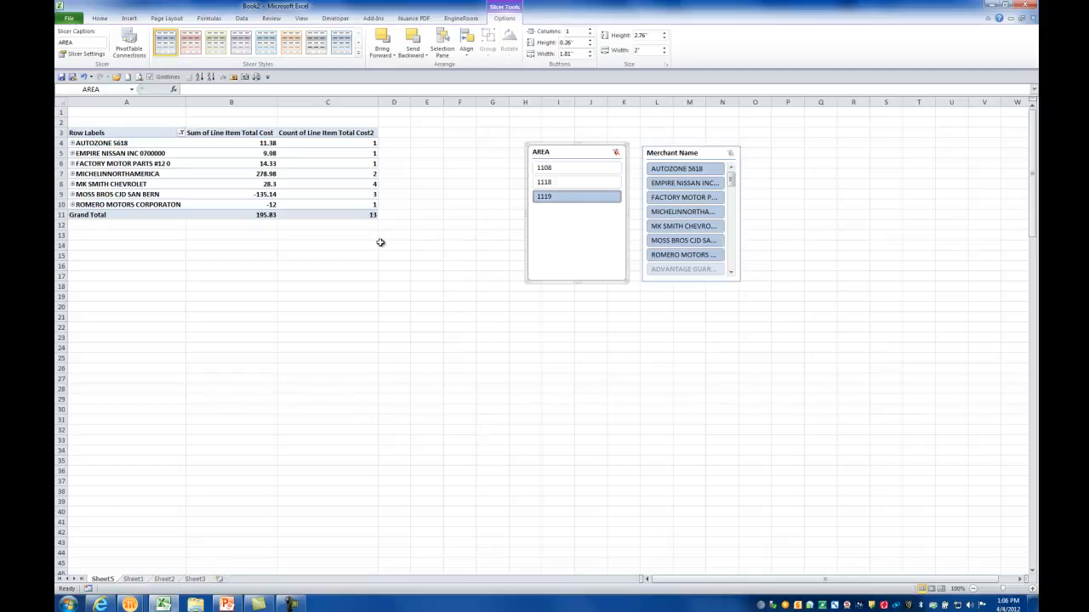
mouse_move(281, 217)
click(616, 152)
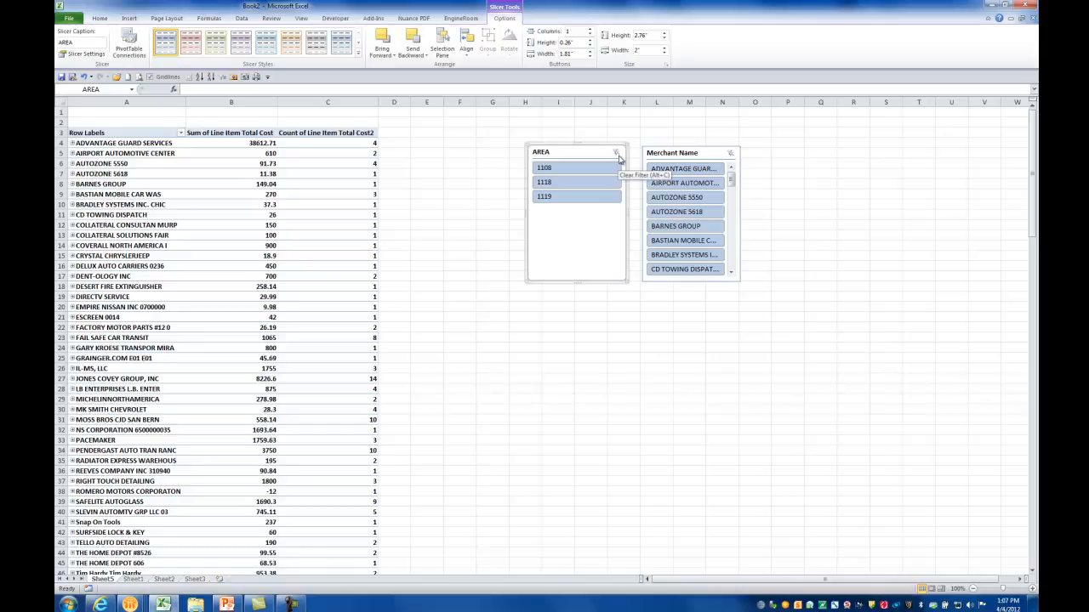
Move the AREA and Merchant Name slicers up to the first rows of the sheet, keeping them side by side
click(255, 183)
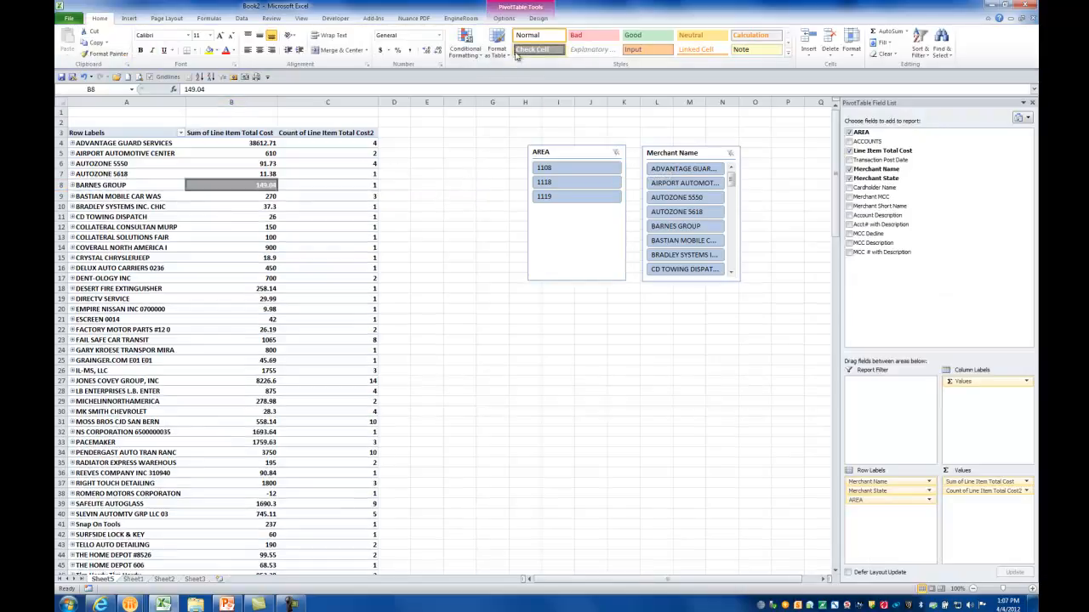
drag(585, 151, 567, 116)
drag(671, 157, 646, 117)
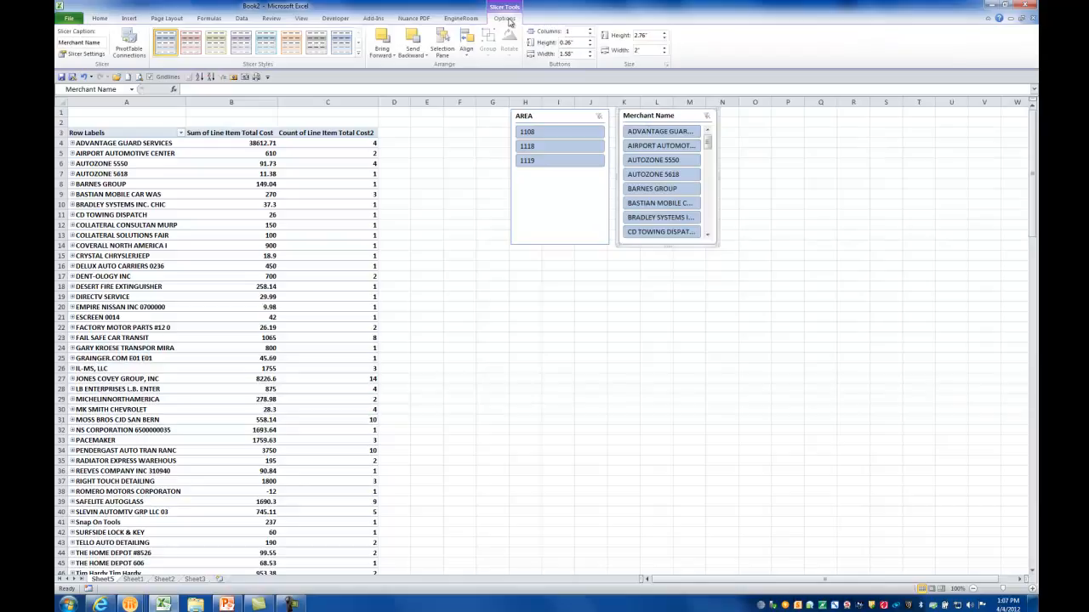
Insert a clustered bar PivotChart from the pivot table and place it directly beneath the slicers
click(259, 173)
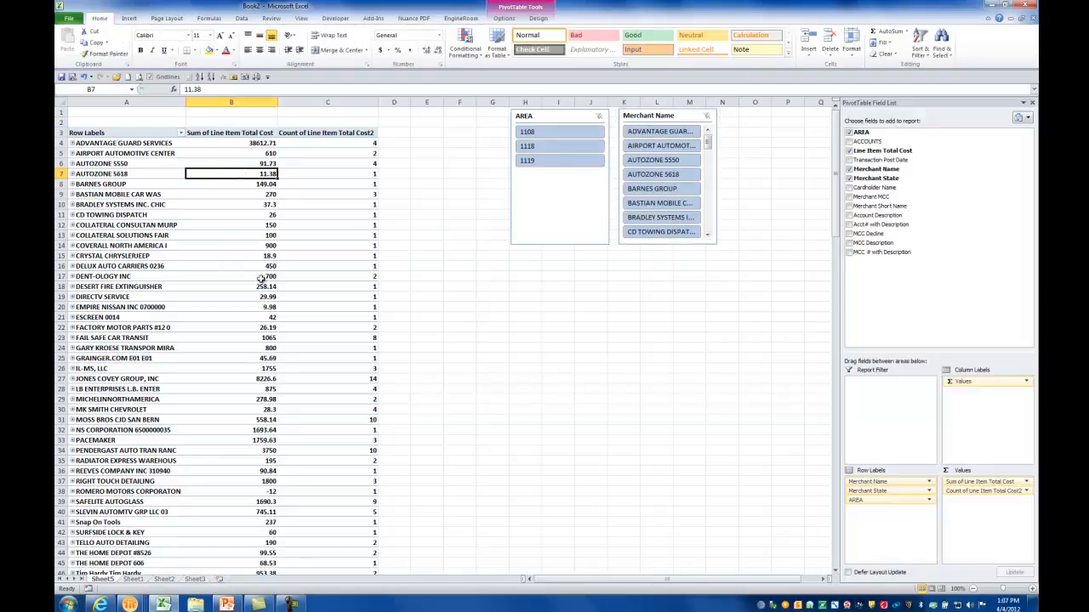
click(508, 19)
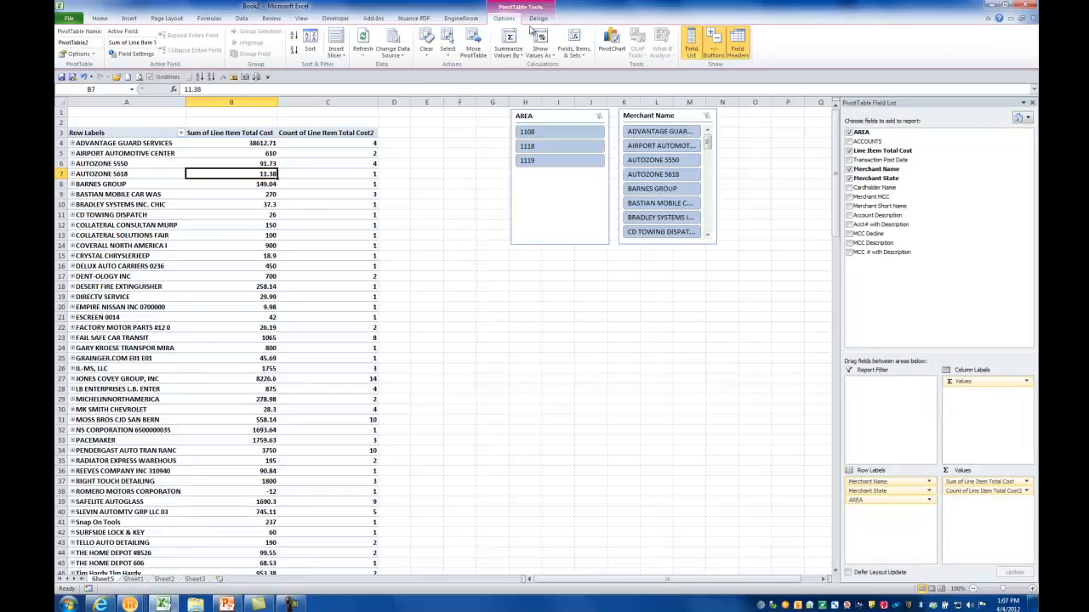
click(613, 51)
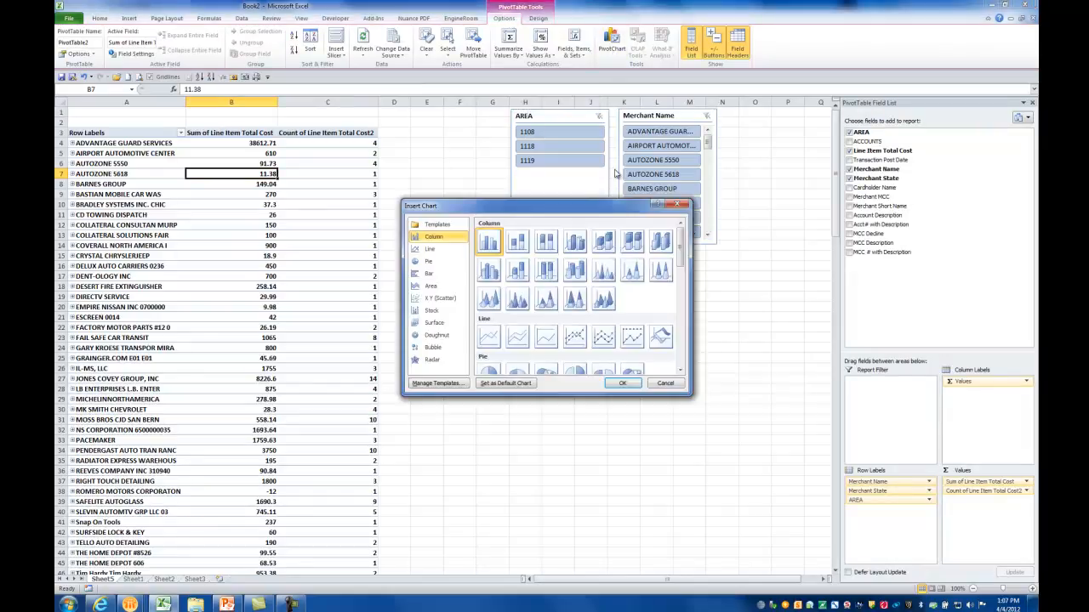
click(445, 250)
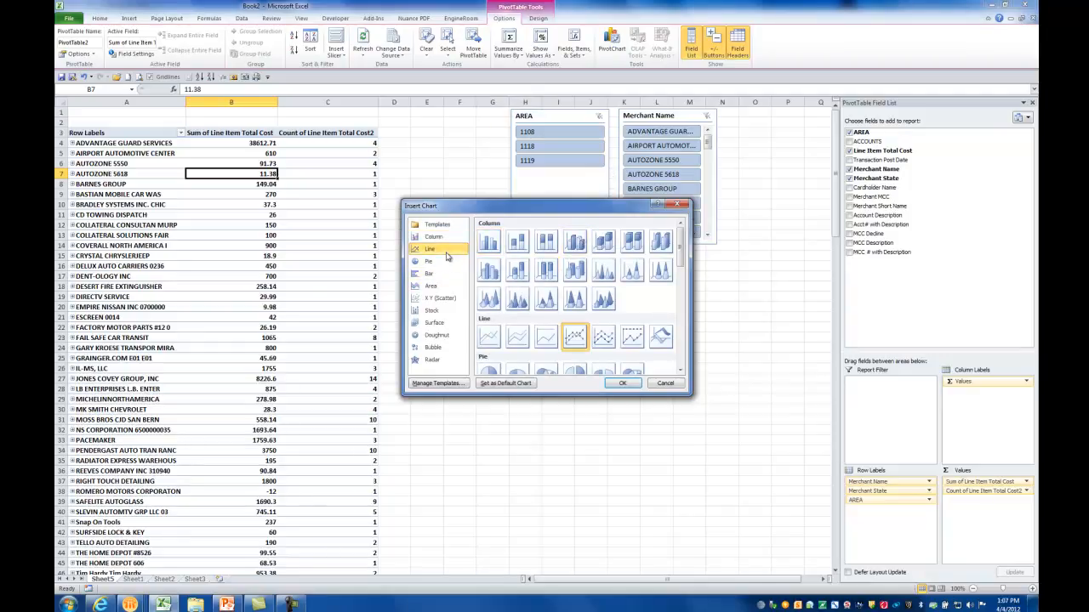
click(445, 274)
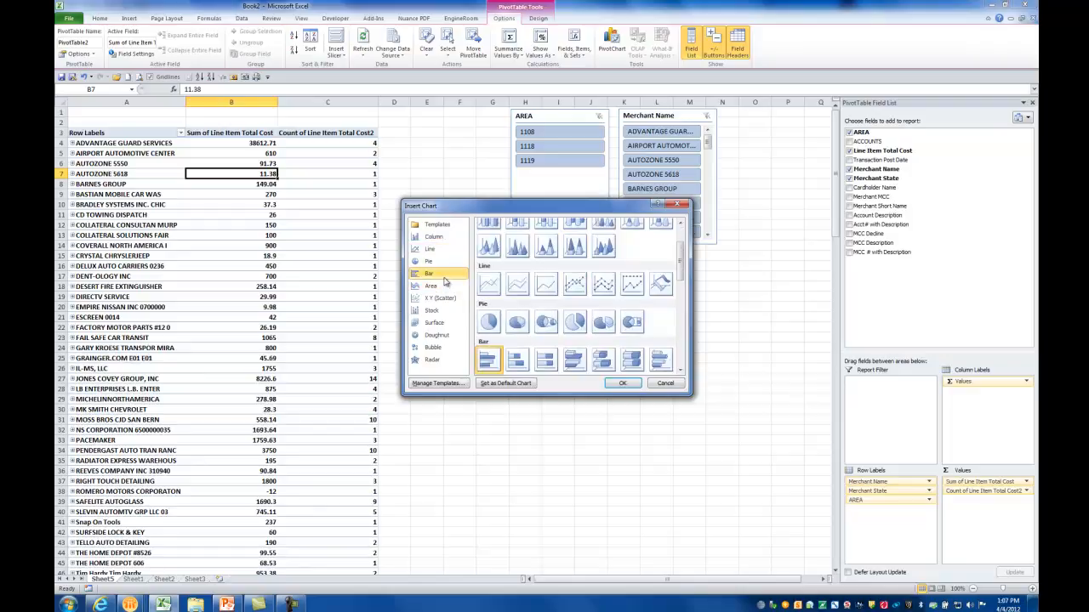
double_click(493, 362)
drag(559, 289, 722, 259)
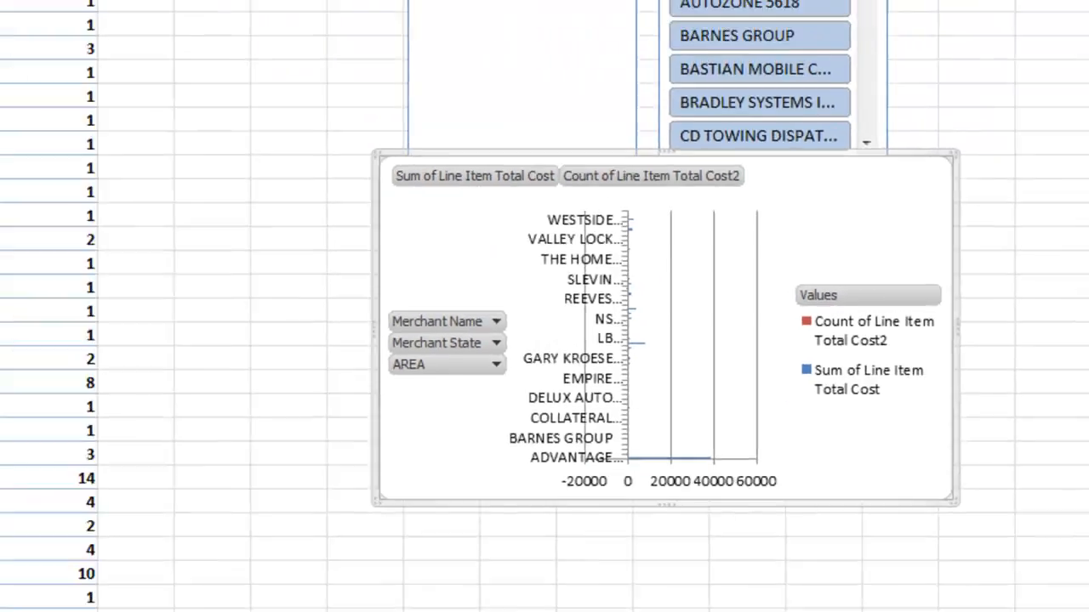
Filter Merchant Name to the top 10 items by Sum of Line Item Total Cost and sort the merchants ascending by that sum
right_click(159, 82)
key(Escape)
click(183, 81)
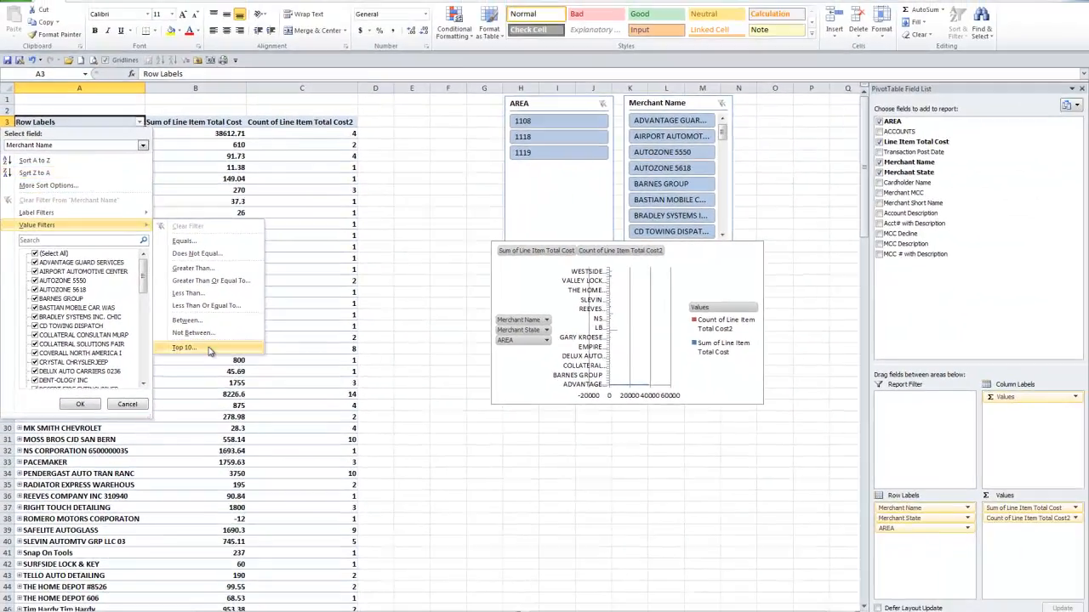
click(246, 367)
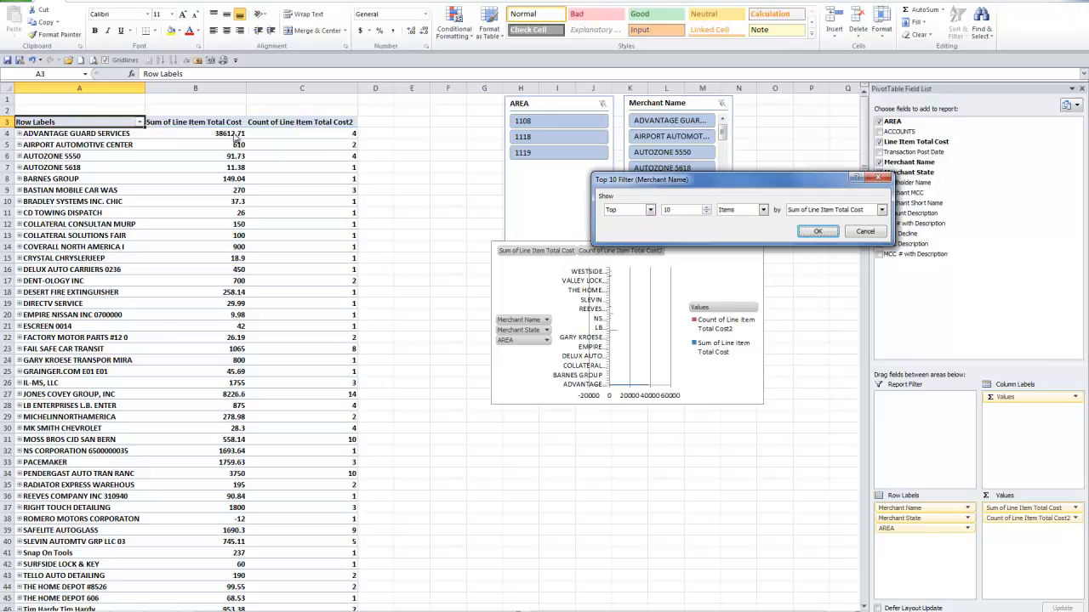
click(815, 231)
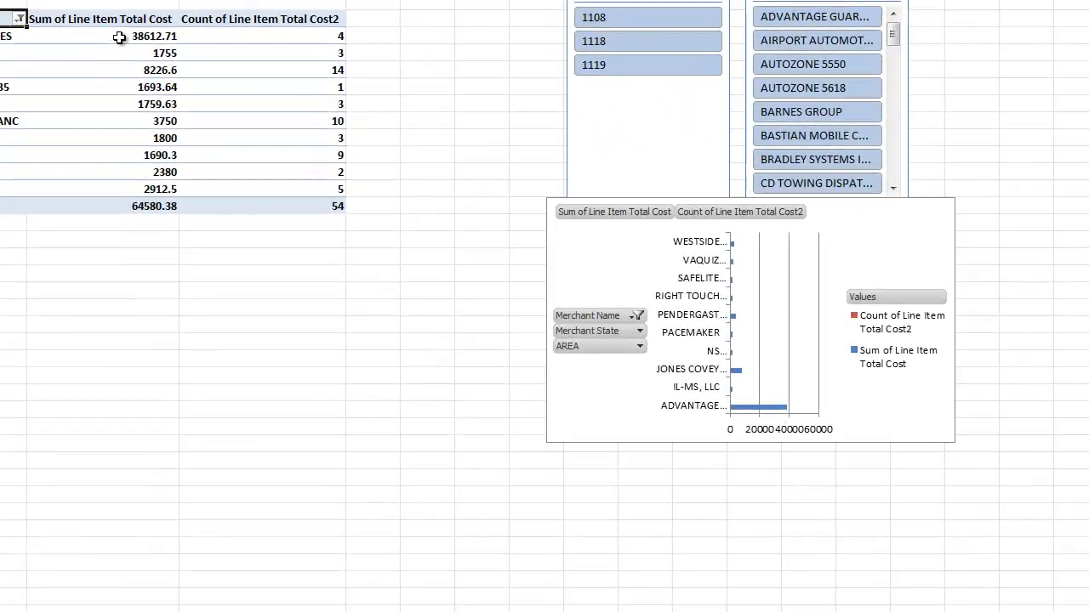
click(217, 134)
click(222, 108)
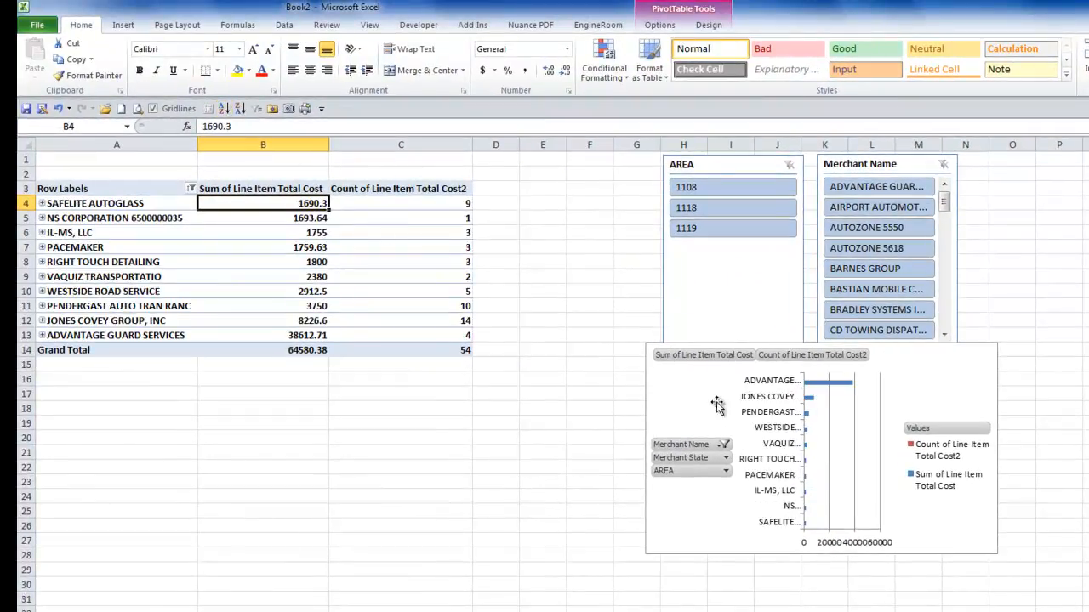
Widen the bar chart so the merchant names fit and shift it slightly to columns F through P
click(647, 426)
drag(647, 447, 508, 443)
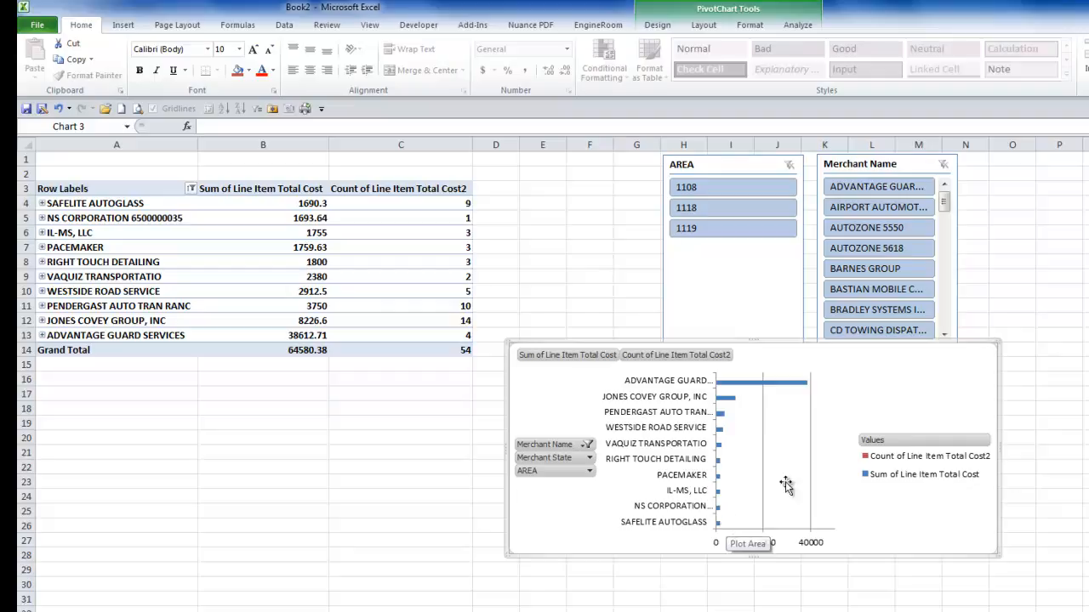
drag(917, 383, 947, 377)
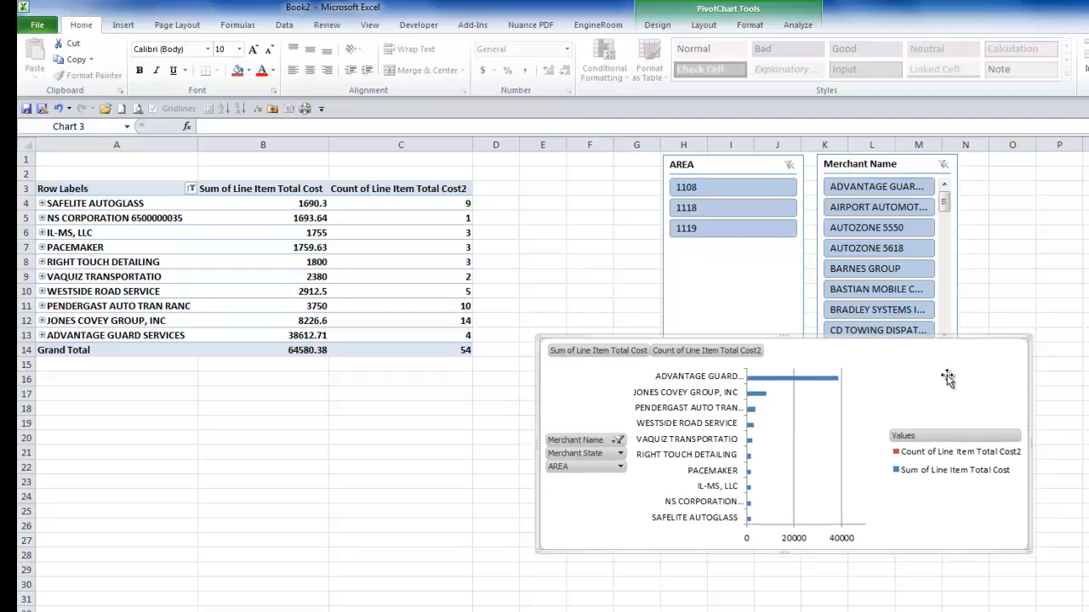